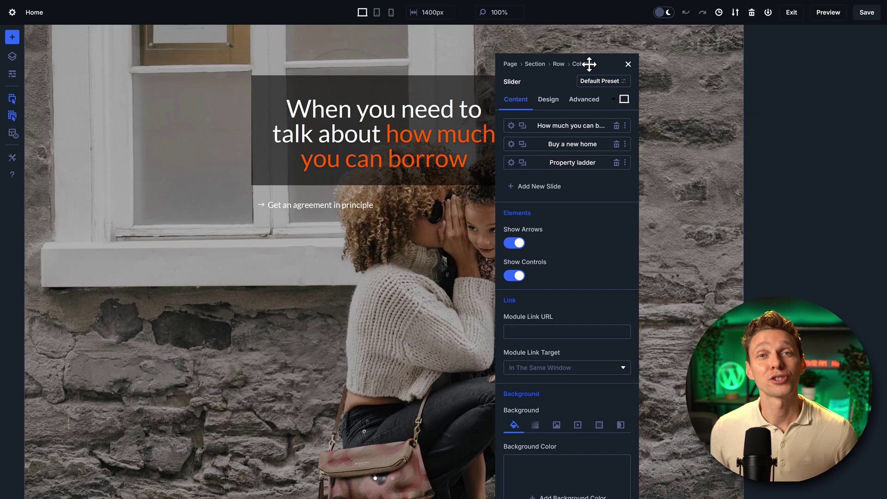
Show the Mobile scores in both PageSpeed Insights reports for the two sites
{"action": "left_click_drag", "start_coordinate": [590, 64], "coordinate": [396, 62]}
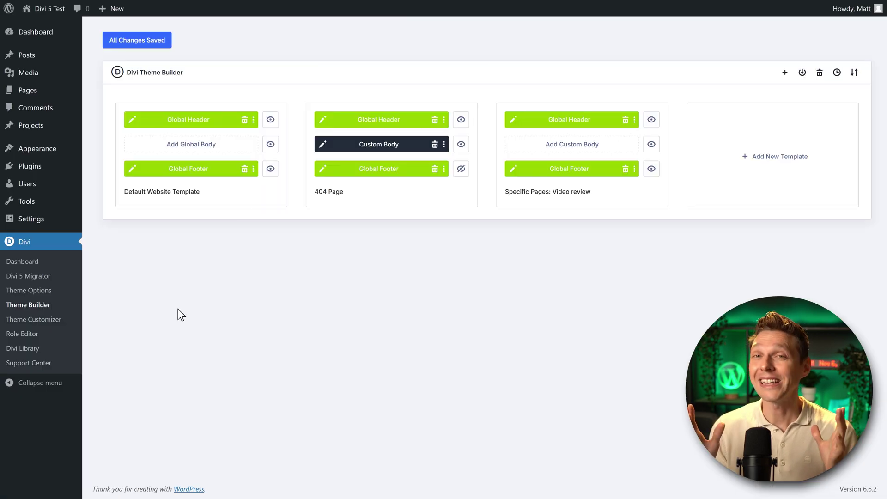
{"action": "mouse_move", "coordinate": [201, 145]}
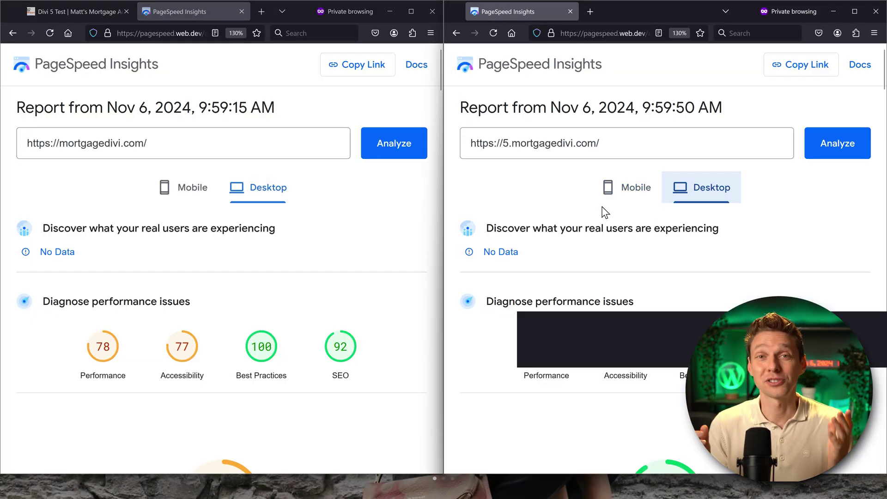
{"action": "left_click", "coordinate": [619, 197]}
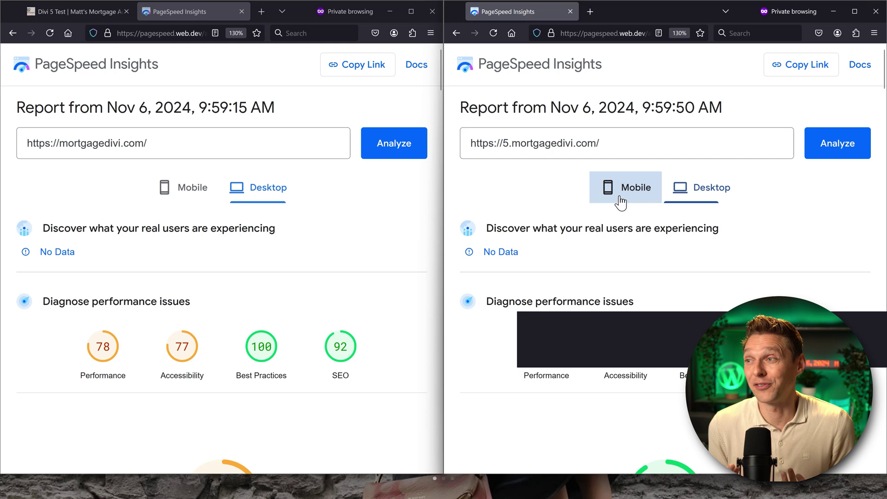
{"action": "left_click", "coordinate": [204, 194]}
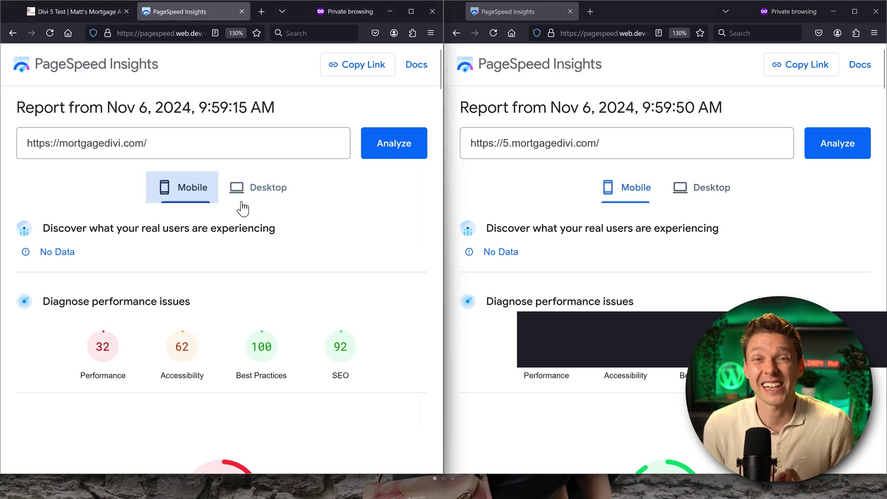
{"action": "left_click", "coordinate": [640, 192]}
{"action": "left_click", "coordinate": [184, 200]}
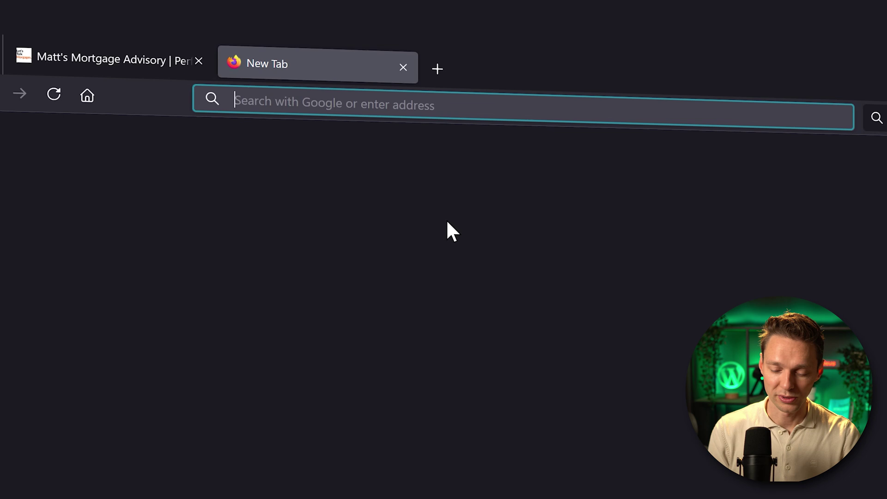
{"action": "type", "text": "wp.discount."}
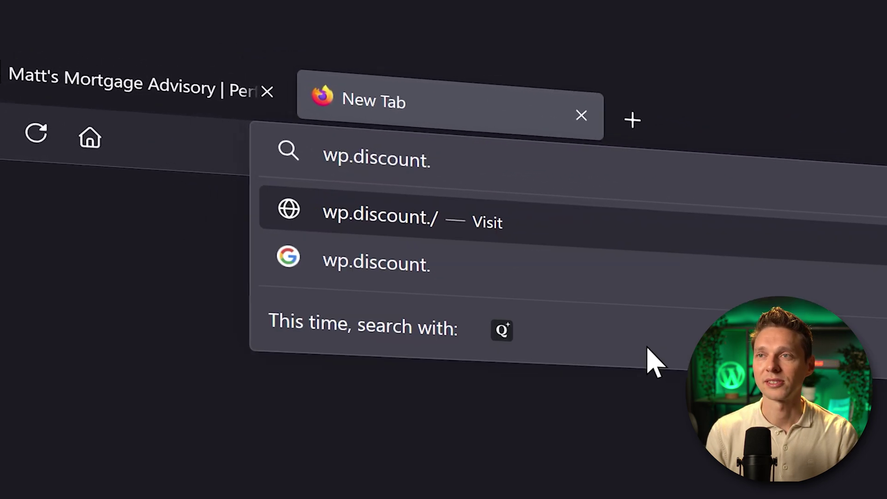
Go to wp.discount/divi and toggle the pricing to Lifetime, then back to Yearly
{"action": "key", "text": "BackSpace"}
{"action": "type", "text": "/divi"}
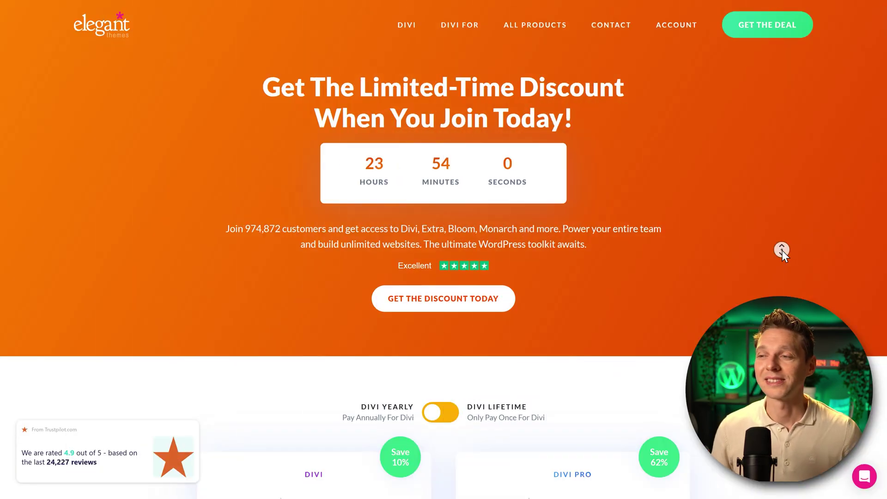
{"action": "scroll", "coordinate": [781, 258], "scroll_direction": "down", "scroll_amount": 5}
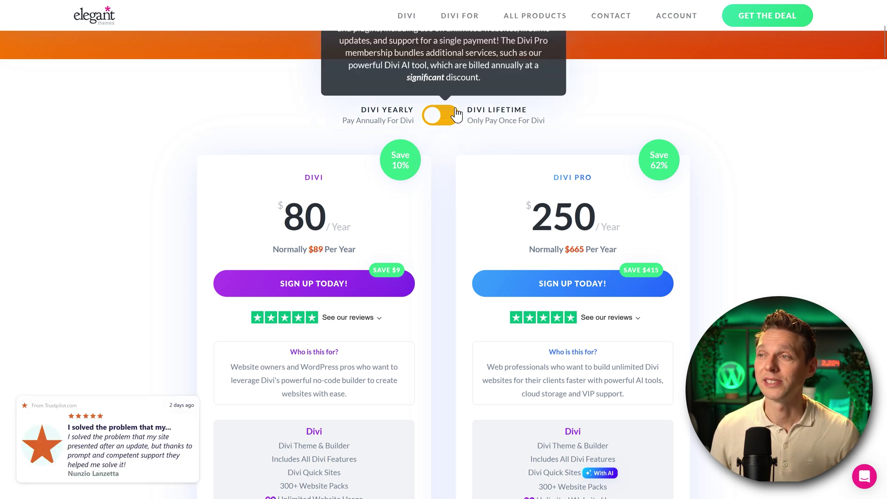
{"action": "left_click", "coordinate": [440, 116]}
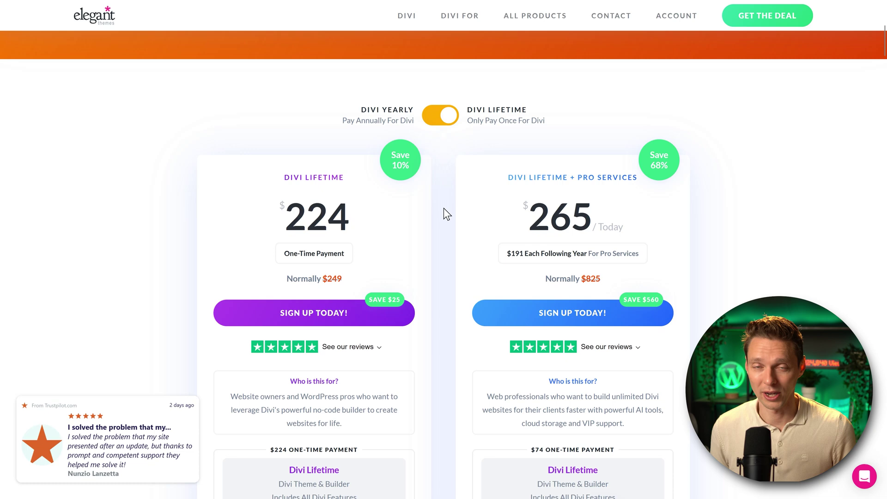
{"action": "left_click", "coordinate": [440, 116]}
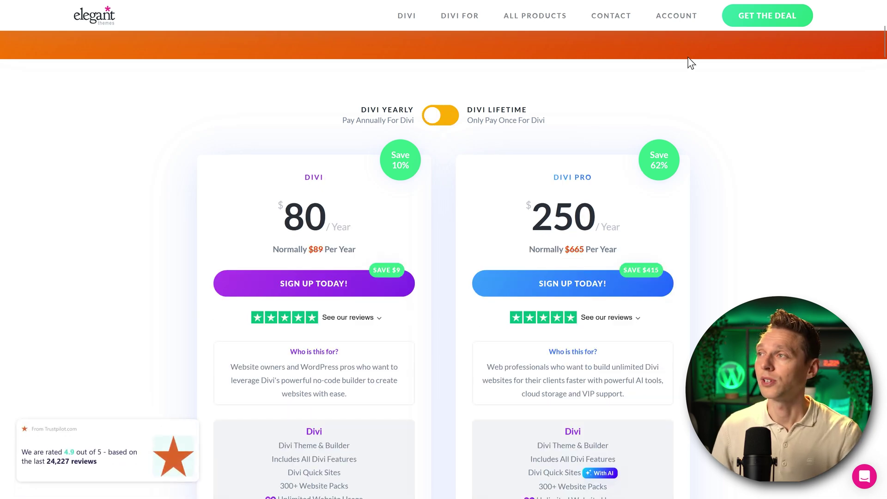
Navigate to the divi-5/ members page and download the Divi 5 Alpha package
{"action": "mouse_move", "coordinate": [676, 15]}
{"action": "left_click", "coordinate": [665, 59]}
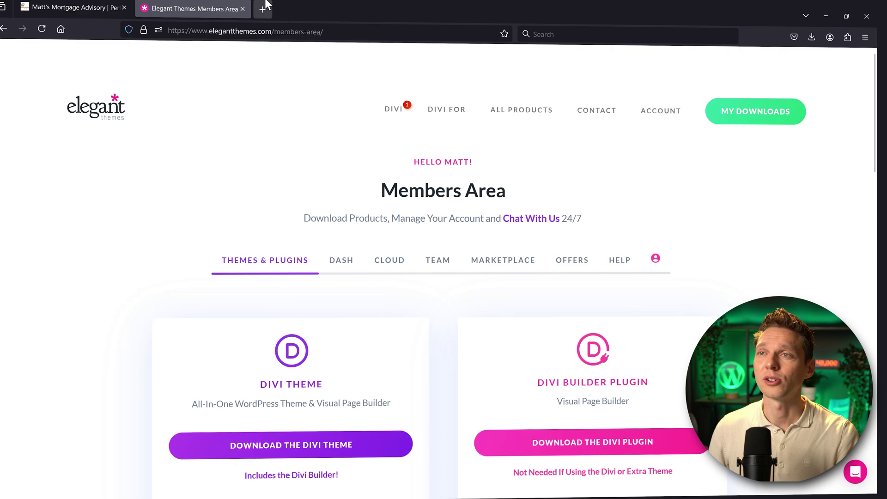
{"action": "left_click", "coordinate": [291, 39]}
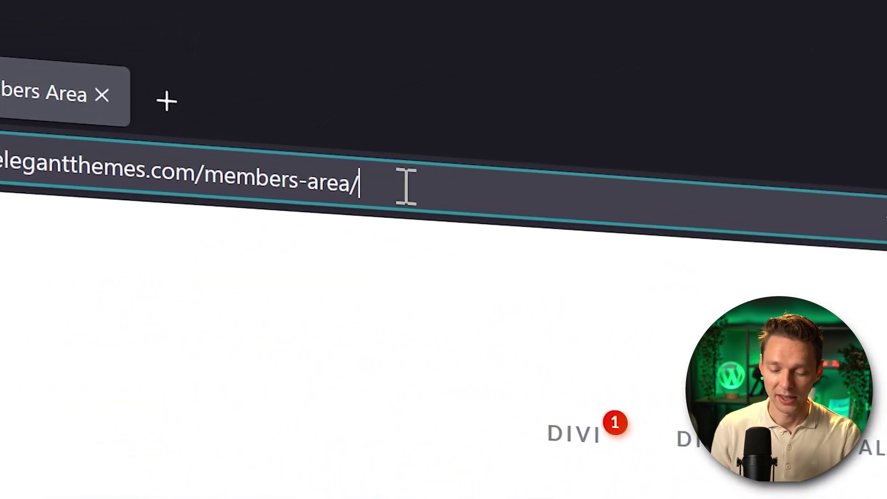
{"action": "type", "text": "divi-5/"}
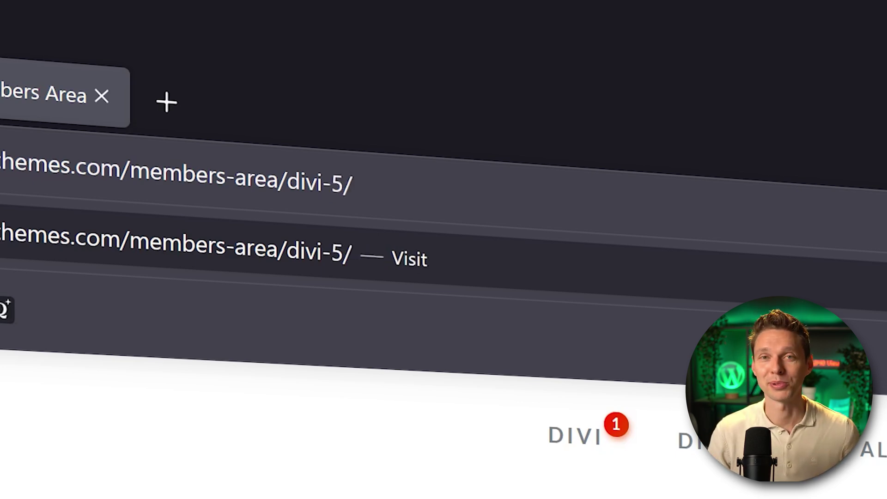
{"action": "key", "text": "Return"}
{"action": "scroll", "coordinate": [801, 190], "scroll_direction": "down", "scroll_amount": 2}
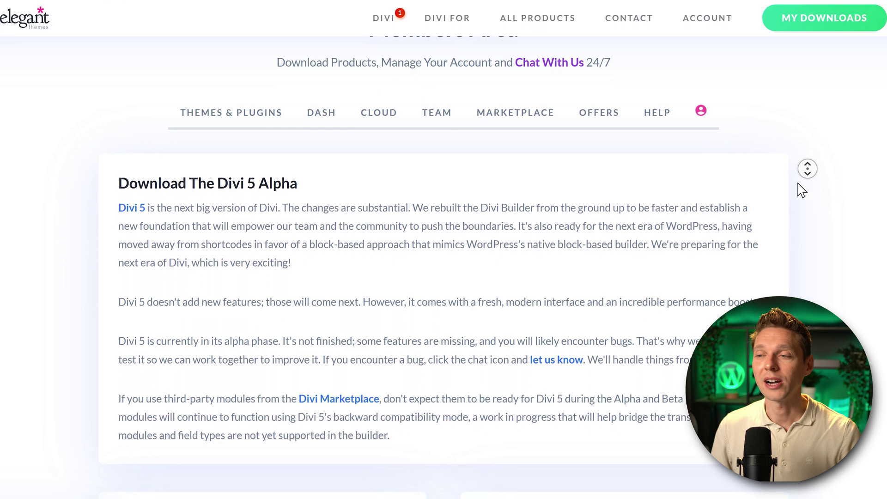
{"action": "scroll", "coordinate": [802, 190], "scroll_direction": "down", "scroll_amount": 2}
{"action": "scroll", "coordinate": [802, 190], "scroll_direction": "down", "scroll_amount": 2}
{"action": "scroll", "coordinate": [802, 190], "scroll_direction": "down", "scroll_amount": 2}
{"action": "scroll", "coordinate": [802, 190], "scroll_direction": "down", "scroll_amount": 1}
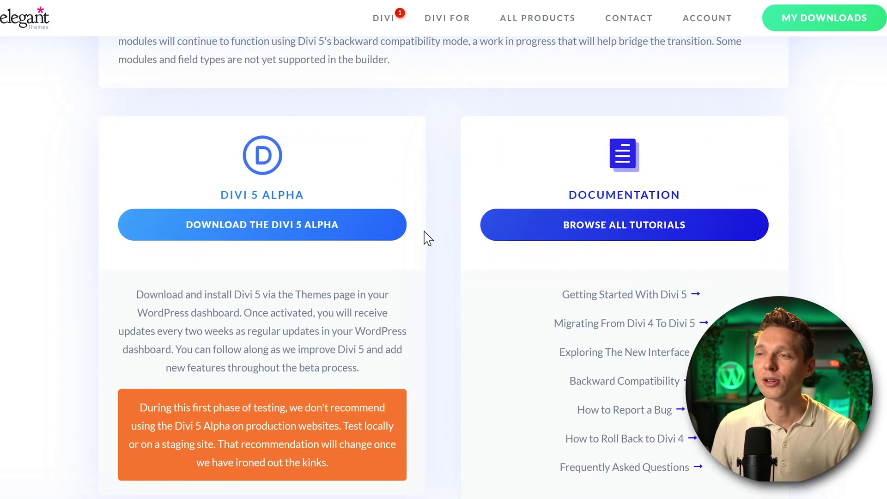
{"action": "left_click", "coordinate": [308, 240]}
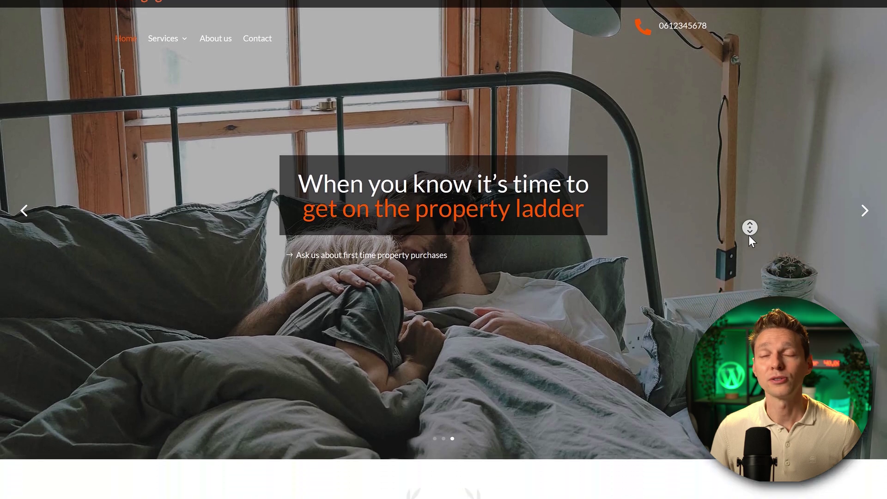
{"action": "scroll", "coordinate": [749, 235], "scroll_direction": "down", "scroll_amount": 1}
{"action": "scroll", "coordinate": [749, 235], "scroll_direction": "down", "scroll_amount": 1}
{"action": "scroll", "coordinate": [749, 235], "scroll_direction": "down", "scroll_amount": 1}
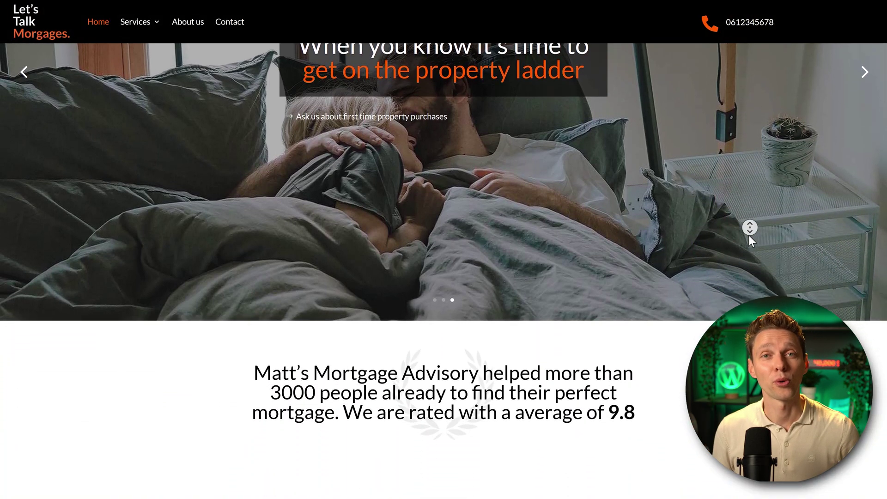
{"action": "scroll", "coordinate": [748, 234], "scroll_direction": "down", "scroll_amount": 1}
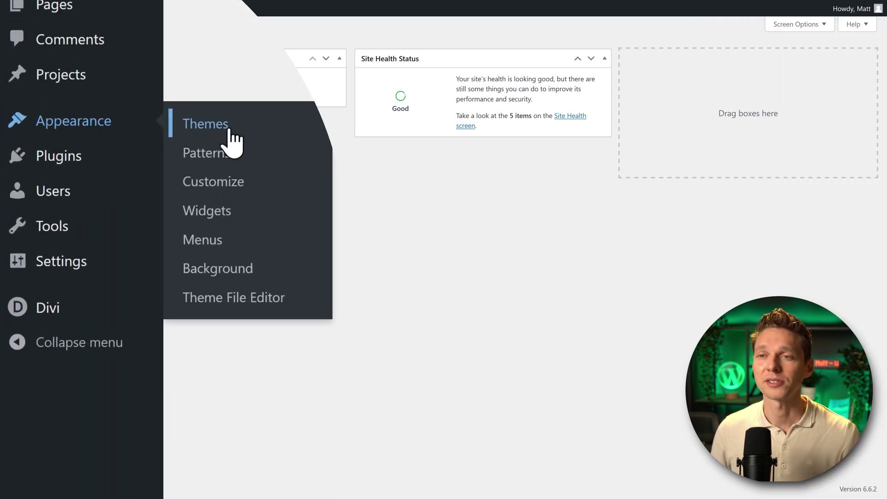
Upload Divi_5.zip as a new theme from Appearance > Themes
{"action": "left_click", "coordinate": [228, 129]}
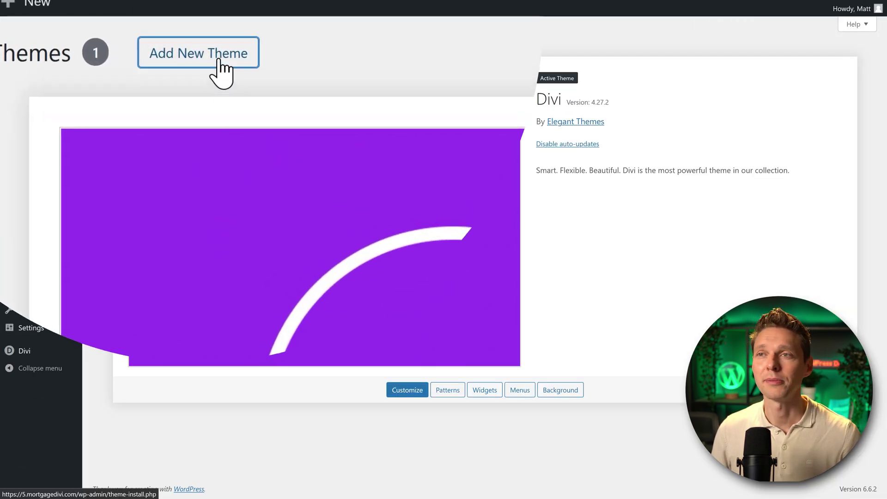
{"action": "left_click", "coordinate": [220, 70]}
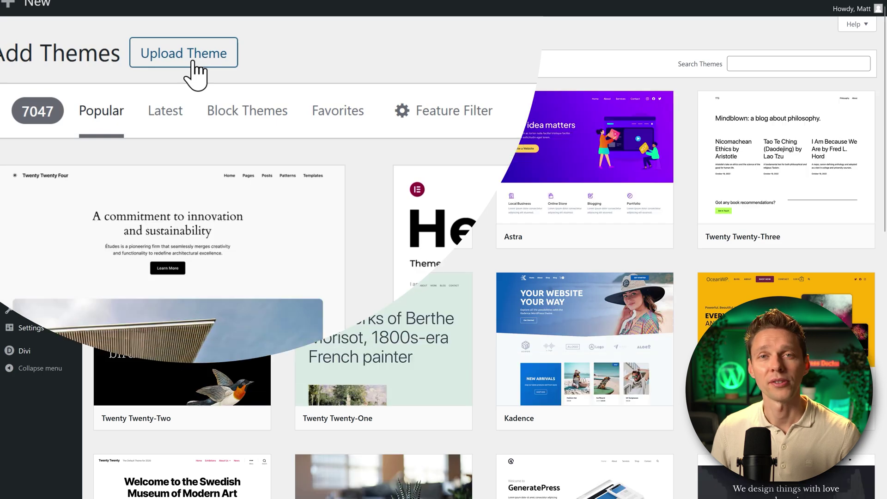
{"action": "left_click", "coordinate": [193, 64]}
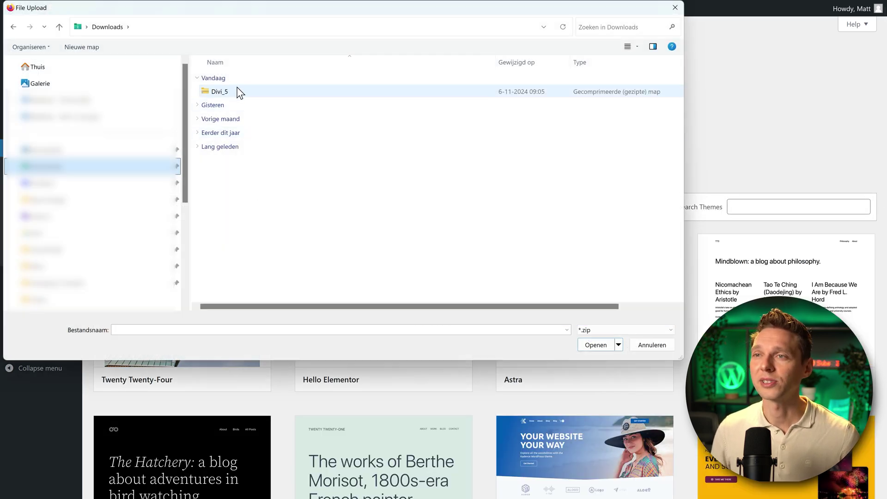
{"action": "left_click", "coordinate": [236, 91]}
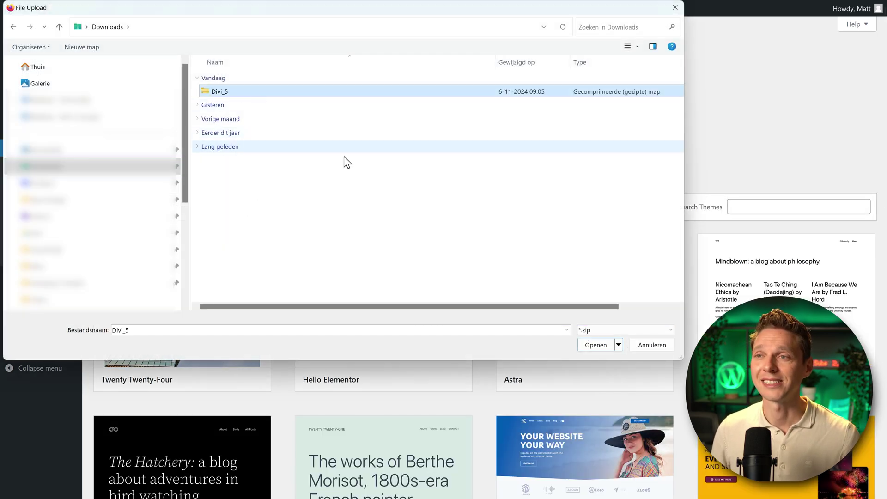
{"action": "left_click", "coordinate": [594, 345]}
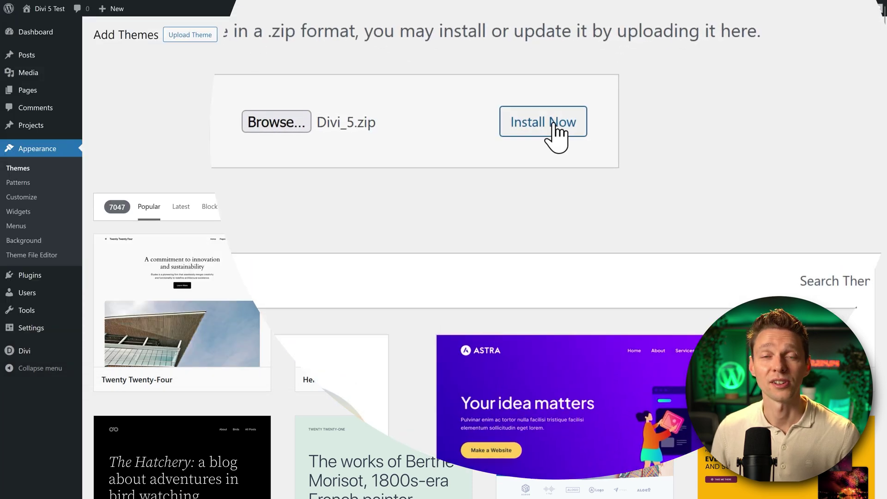
Install the uploaded theme and replace the active Divi 4.27.2 with 5.0.0-public-alpha.2
{"action": "left_click", "coordinate": [558, 132]}
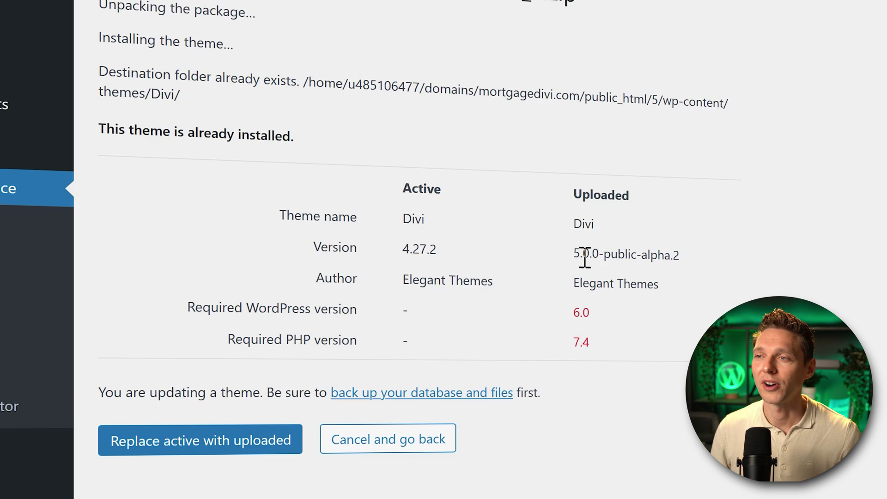
{"action": "left_click", "coordinate": [202, 451]}
{"action": "mouse_move", "coordinate": [71, 129]}
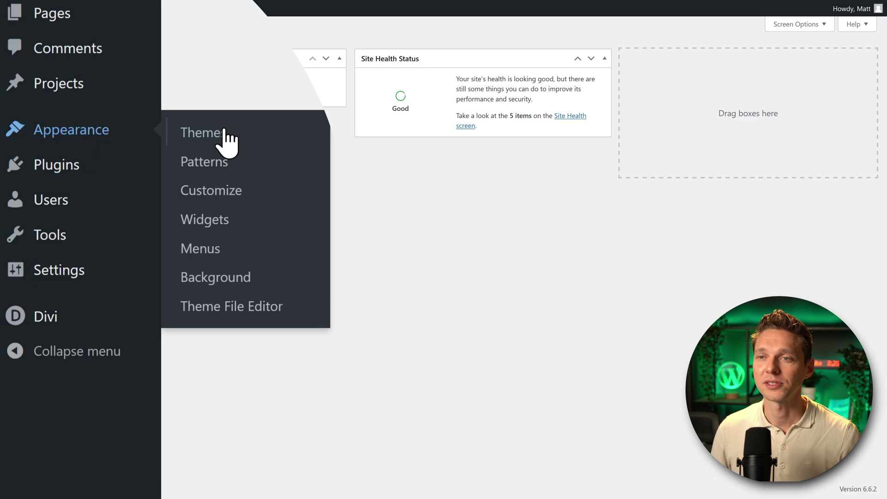
Check the active Divi theme version in the Themes list
{"action": "left_click", "coordinate": [223, 134]}
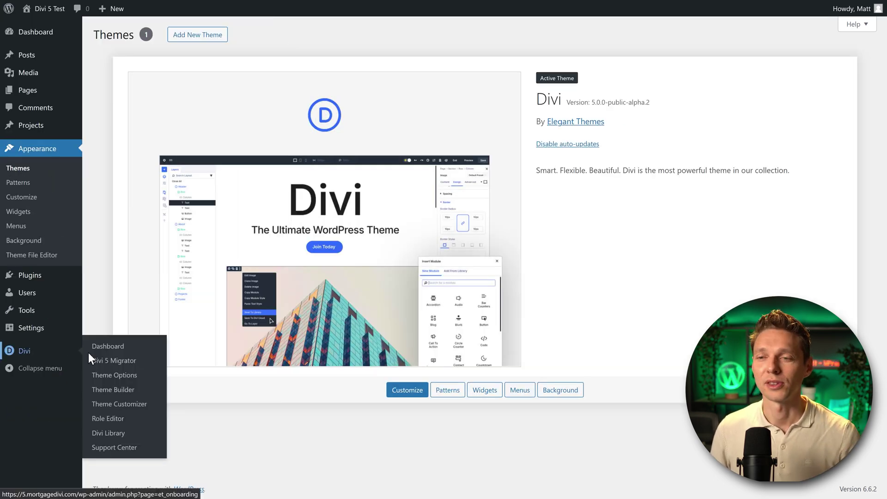
{"action": "mouse_move", "coordinate": [46, 316]}
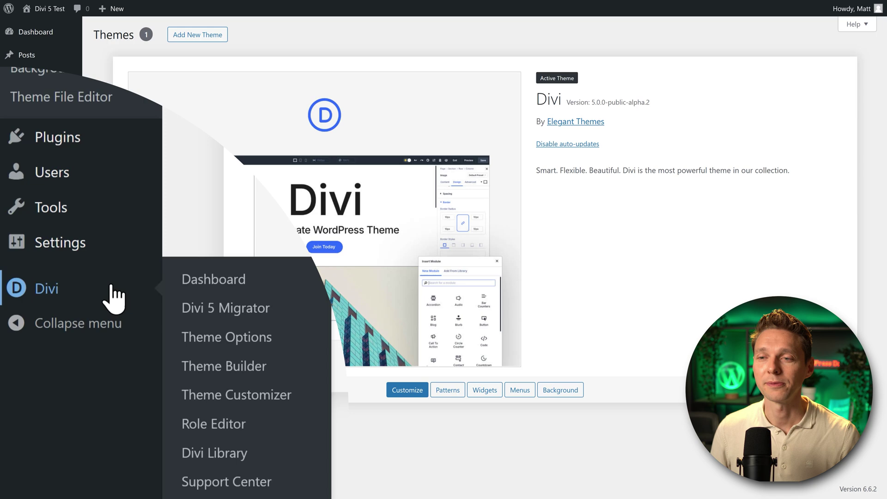
{"action": "left_click", "coordinate": [227, 312]}
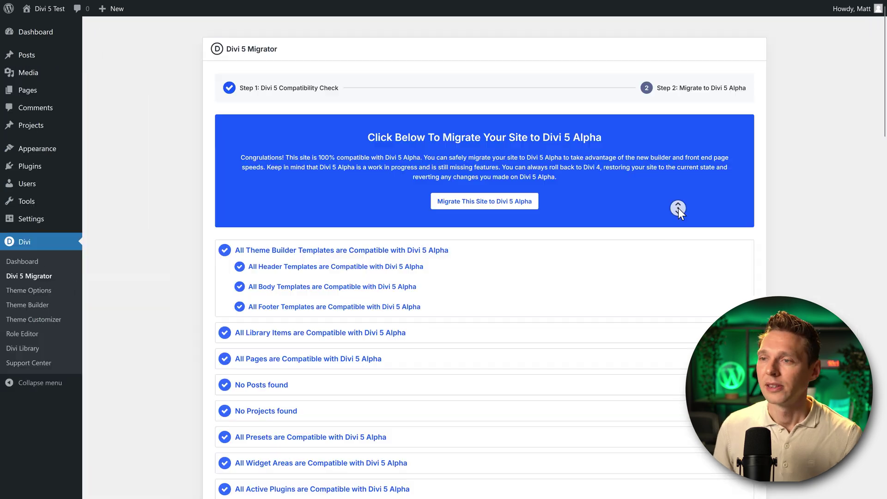
{"action": "middle_click", "coordinate": [679, 207]}
{"action": "scroll", "coordinate": [669, 217], "scroll_direction": "down", "scroll_amount": 1}
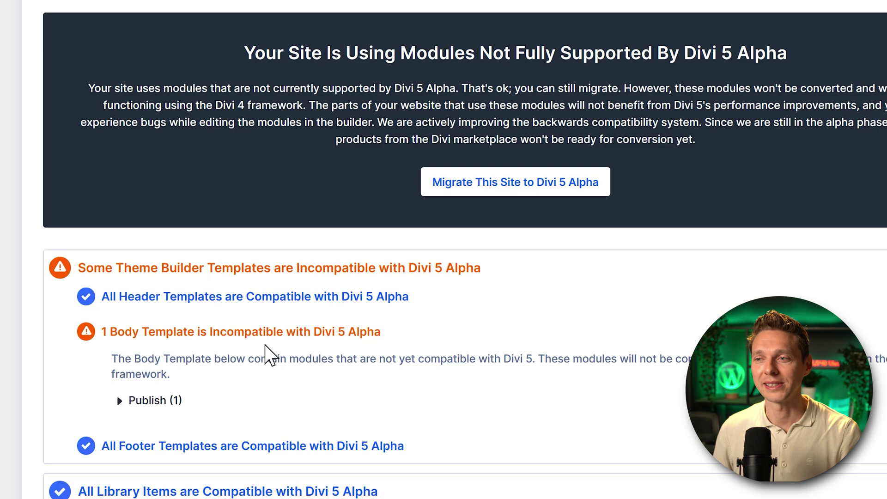
{"action": "left_click", "coordinate": [120, 401]}
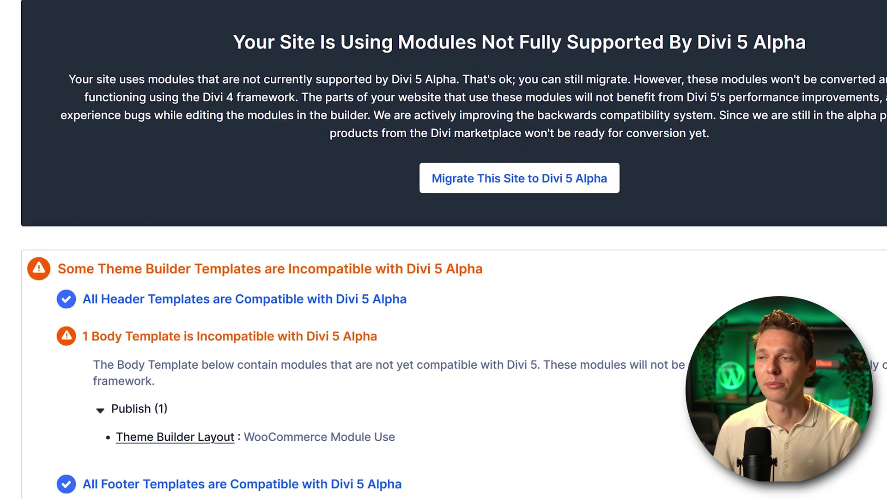
{"action": "scroll", "coordinate": [444, 278], "scroll_direction": "down", "scroll_amount": 3}
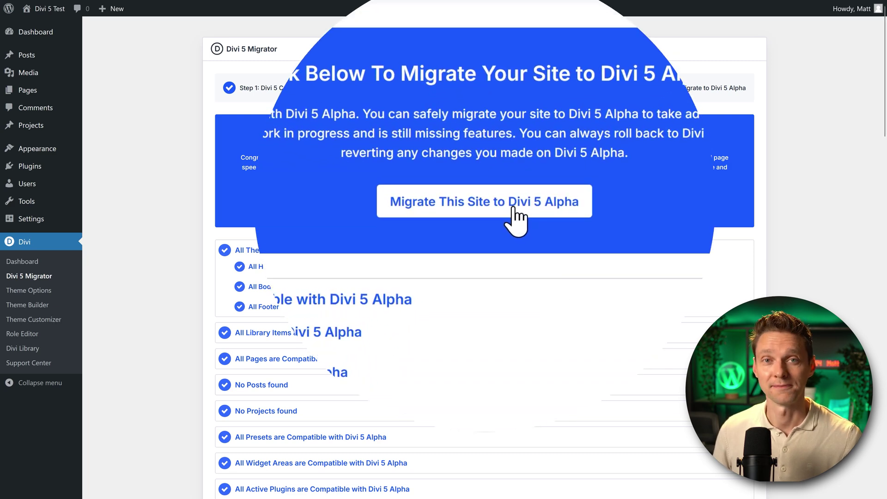
Migrate this site to Divi 5 Alpha and confirm in the 'Are You Sure?' dialog
{"action": "left_click", "coordinate": [515, 208]}
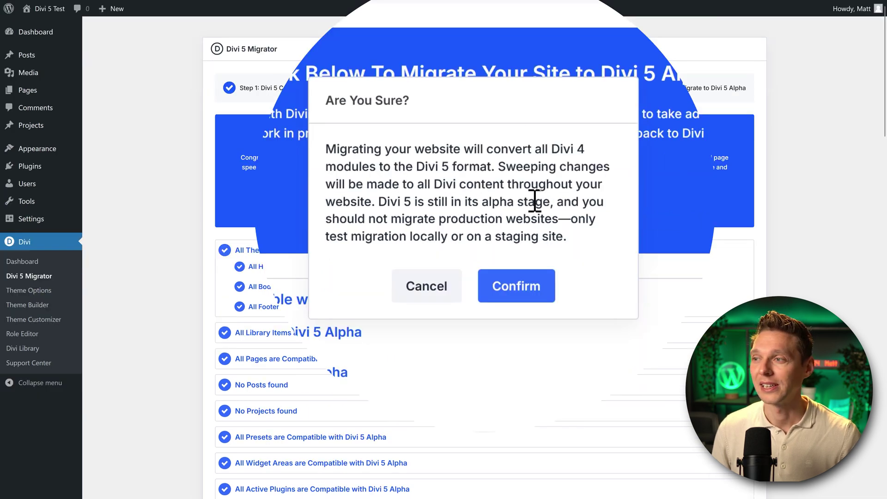
{"action": "left_click", "coordinate": [524, 291]}
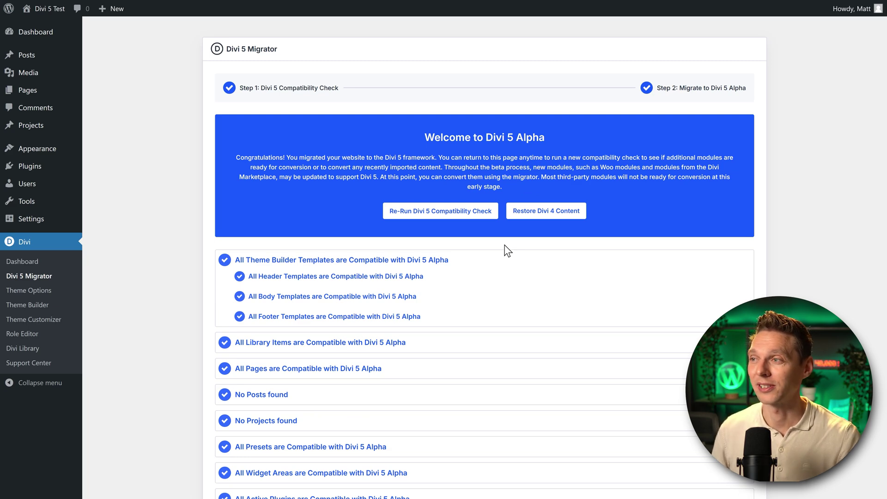
View the migrated live homepage full screen in a new tab and return to its top
{"action": "right_click", "coordinate": [43, 23]}
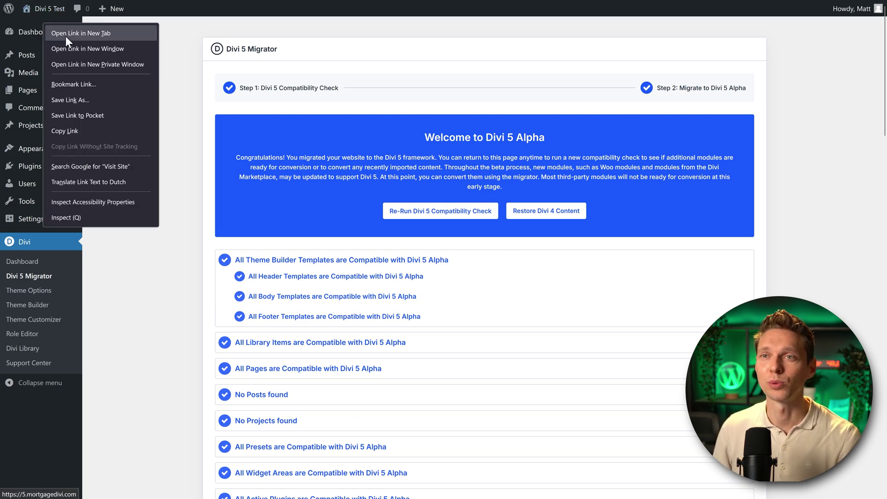
{"action": "left_click", "coordinate": [65, 34]}
{"action": "left_click", "coordinate": [225, 10]}
{"action": "key", "text": "F11"}
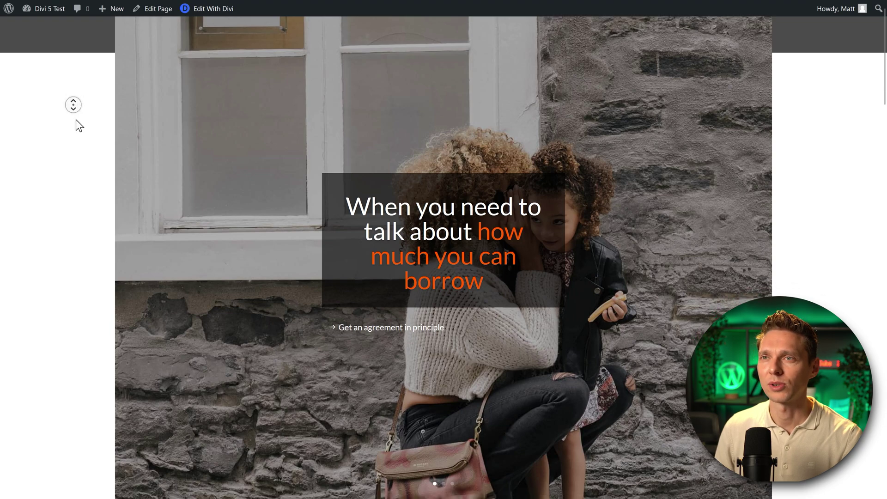
{"action": "scroll", "coordinate": [76, 121], "scroll_direction": "down", "scroll_amount": 3}
{"action": "scroll", "coordinate": [79, 105], "scroll_direction": "up", "scroll_amount": 3}
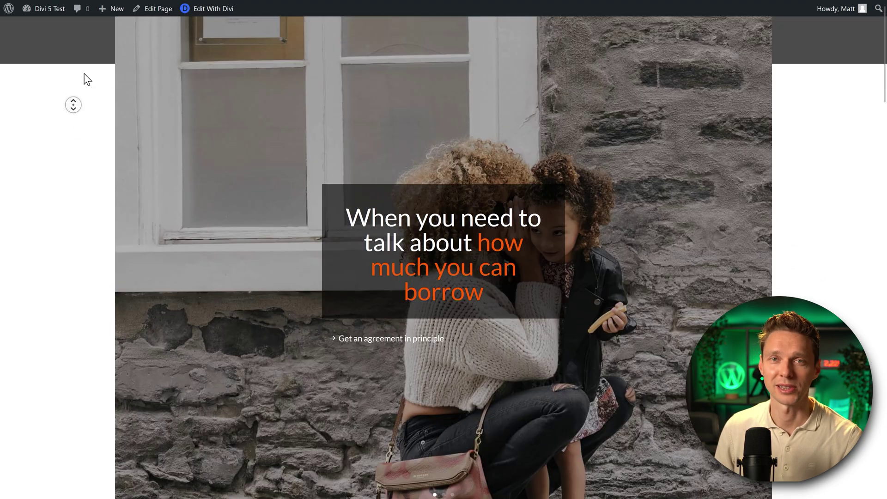
{"action": "scroll", "coordinate": [71, 113], "scroll_direction": "down", "scroll_amount": 6}
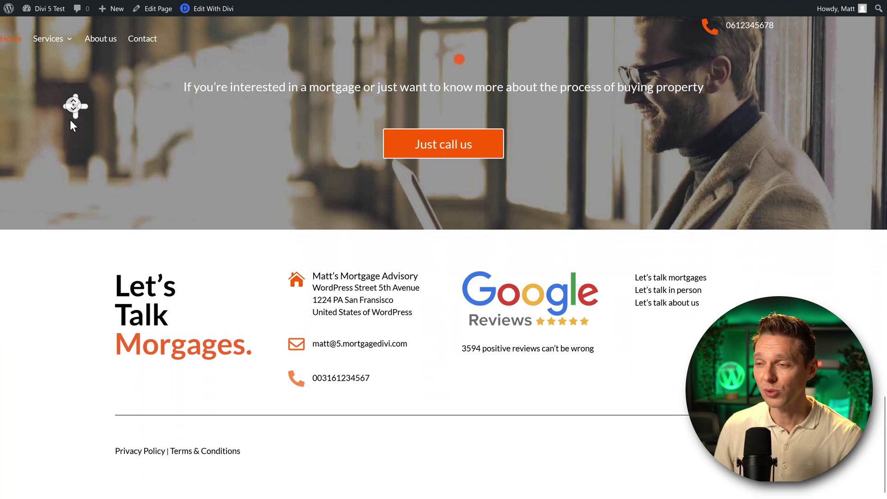
{"action": "key", "text": "Home"}
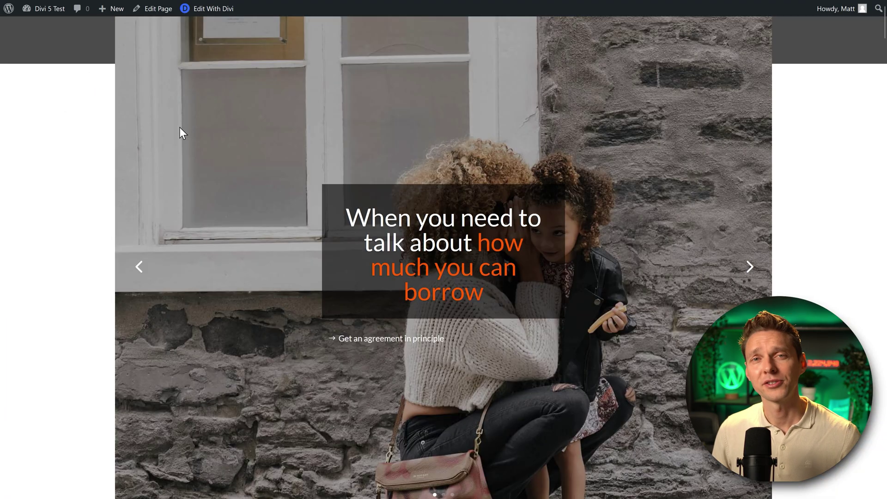
Edit the homepage with Divi and preview it at phone, tablet and desktop widths
{"action": "left_click", "coordinate": [208, 9]}
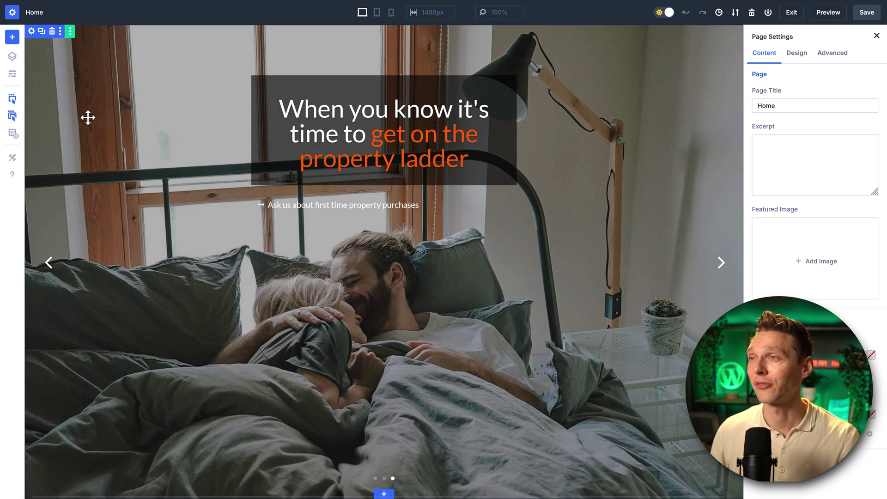
{"action": "left_click", "coordinate": [376, 13]}
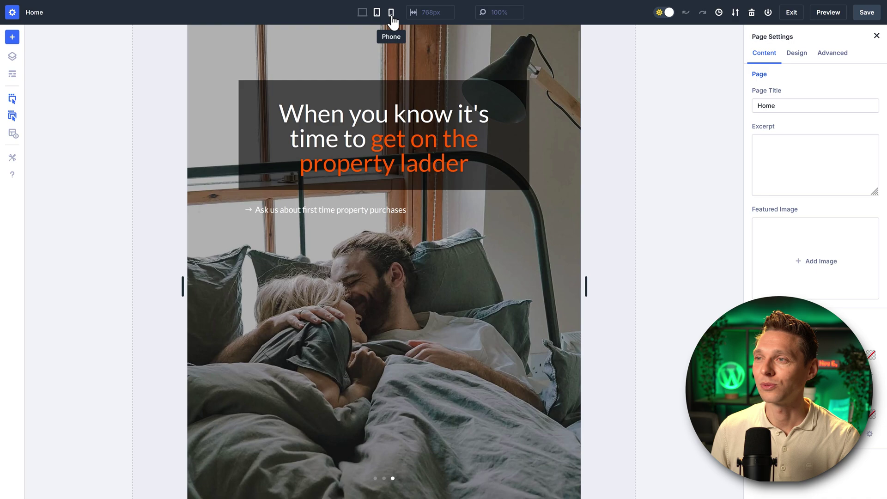
{"action": "left_click", "coordinate": [378, 14]}
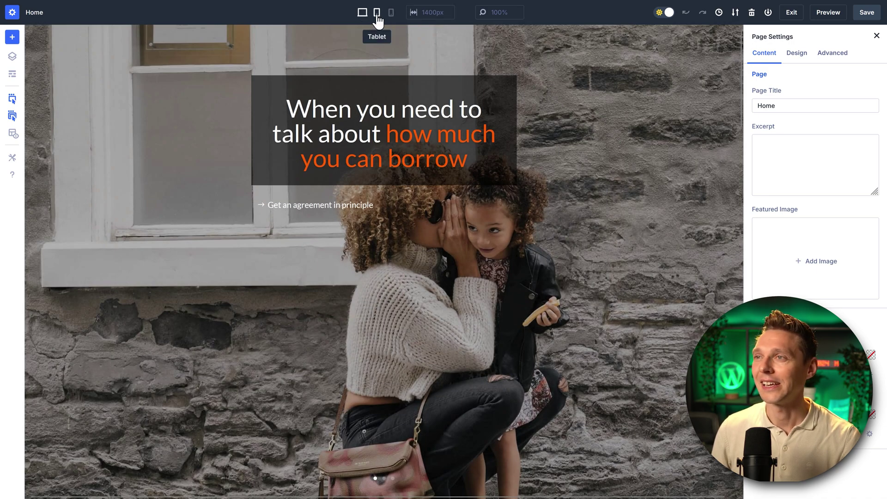
{"action": "left_click", "coordinate": [376, 16]}
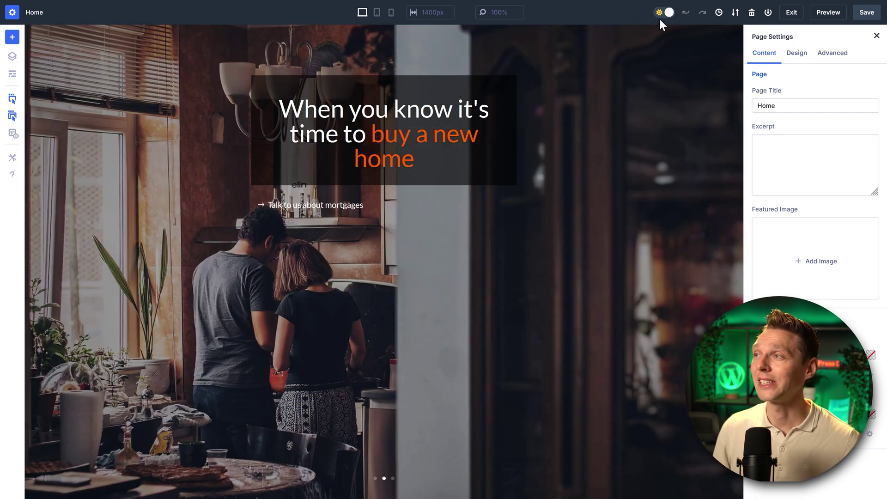
Switch the Visual Builder interface to the dark theme
{"action": "left_click", "coordinate": [661, 12]}
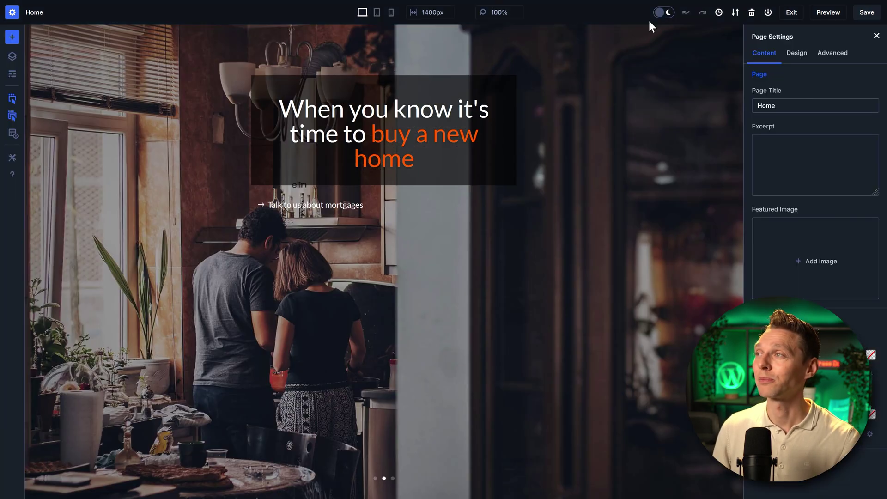
{"action": "key", "text": "ctrl+l"}
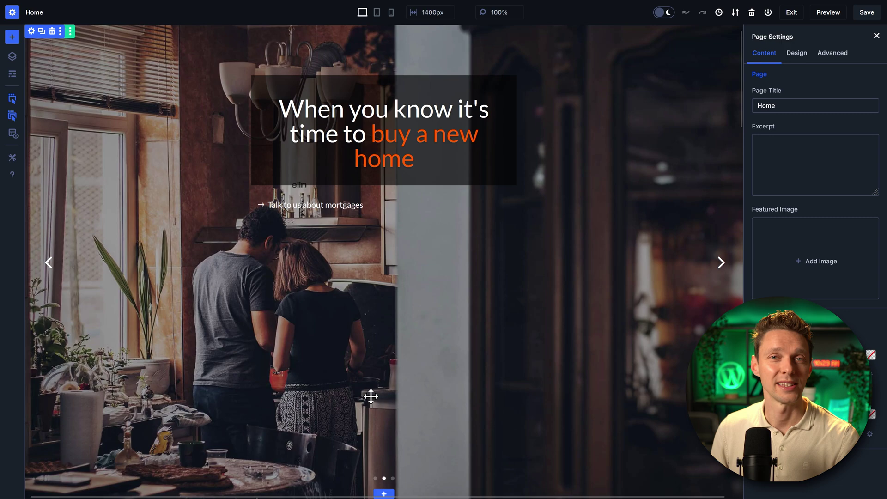
Toggle the Layers panel and Wireframe View on and off, ending on the rendered view
{"action": "left_click", "coordinate": [11, 56]}
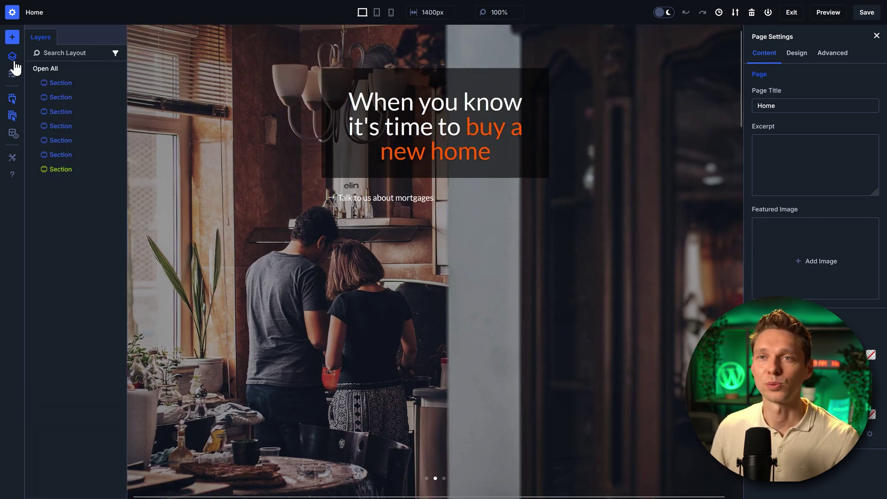
{"action": "left_click", "coordinate": [11, 56]}
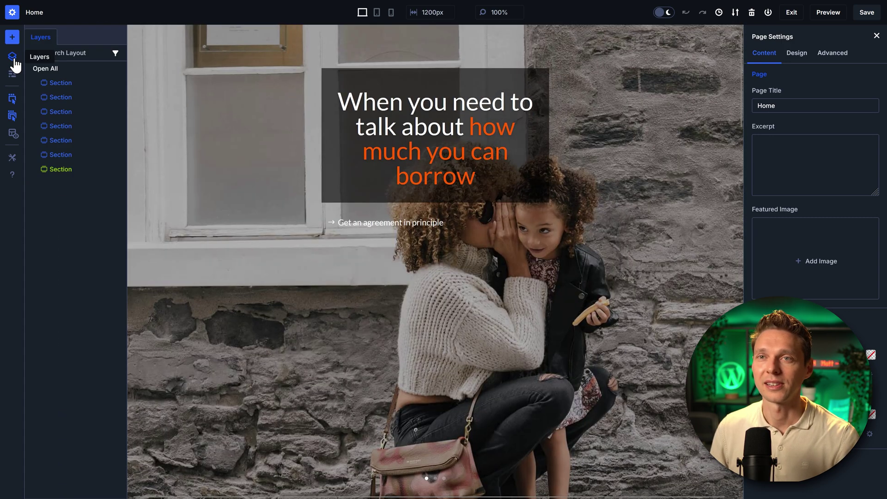
{"action": "left_click", "coordinate": [11, 57]}
{"action": "left_click", "coordinate": [12, 75]}
{"action": "left_click", "coordinate": [11, 77]}
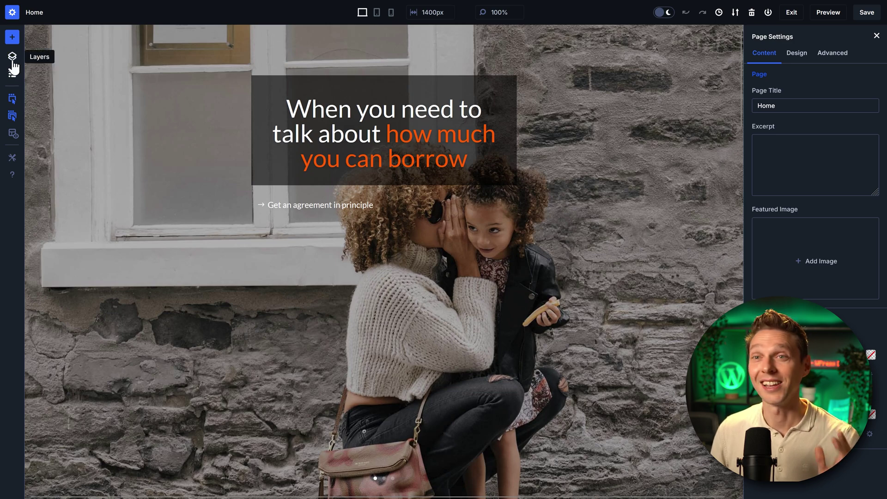
{"action": "left_click", "coordinate": [12, 75]}
{"action": "left_click", "coordinate": [12, 78]}
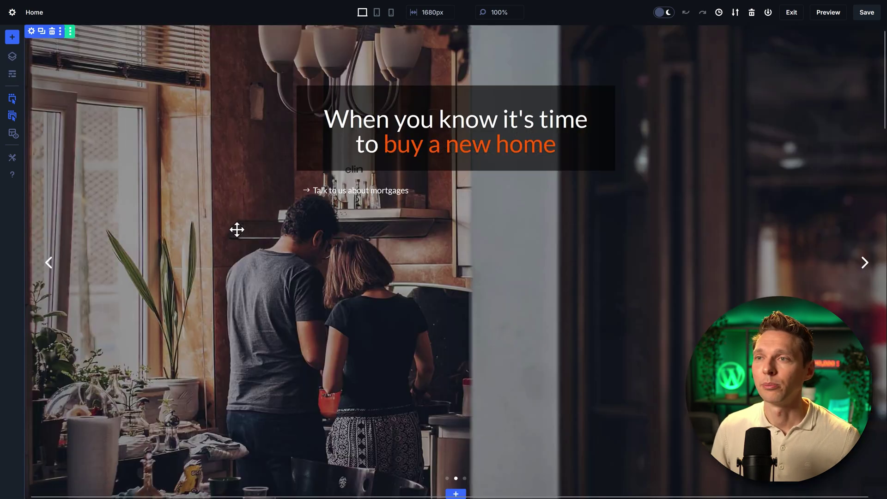
Select the hero slider to show its settings with three slides listed
{"action": "left_click", "coordinate": [238, 230]}
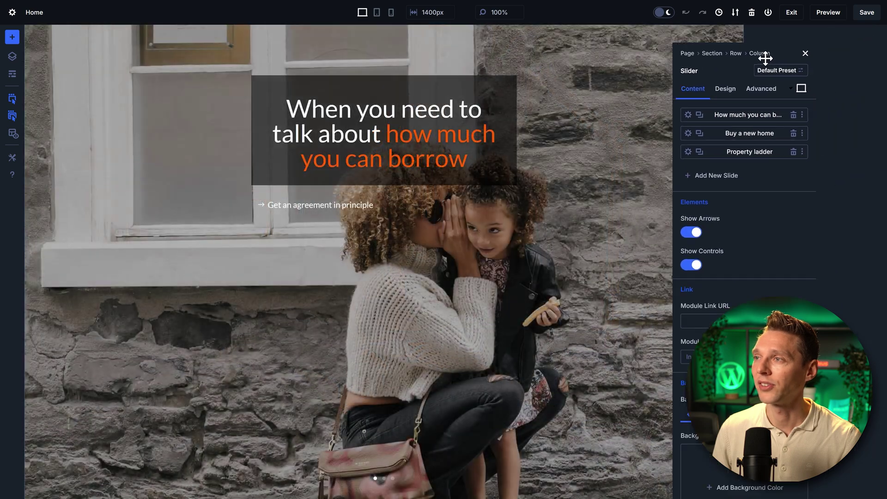
Undock the slider settings panel, enlarge it and float it over the canvas
{"action": "left_click_drag", "start_coordinate": [841, 46], "coordinate": [401, 69]}
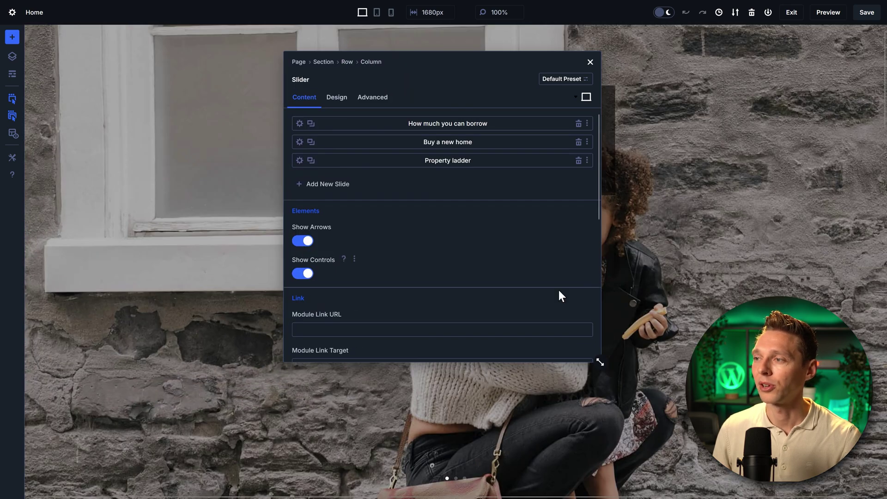
{"action": "left_click_drag", "start_coordinate": [597, 359], "coordinate": [636, 334]}
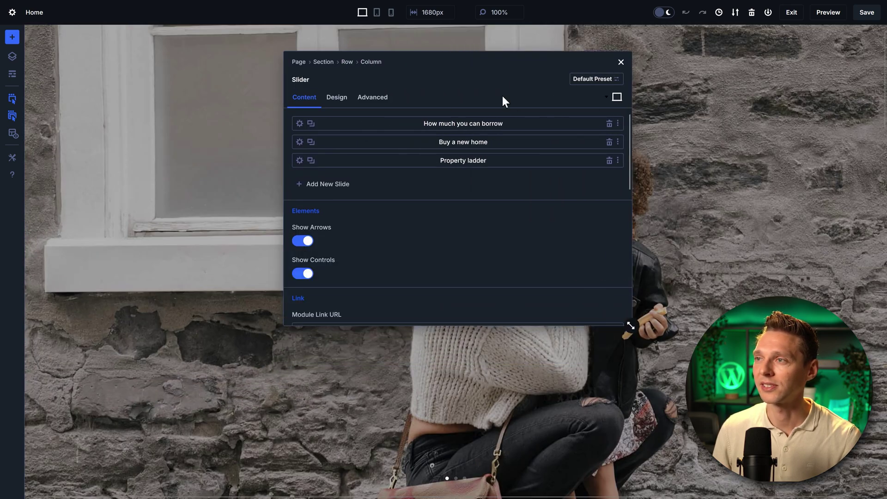
{"action": "mouse_move", "coordinate": [459, 65]}
{"action": "left_mouse_down"}
{"action": "mouse_move", "coordinate": [306, 77]}
{"action": "mouse_move", "coordinate": [246, 133]}
{"action": "mouse_move", "coordinate": [34, 133]}
{"action": "left_mouse_up"}
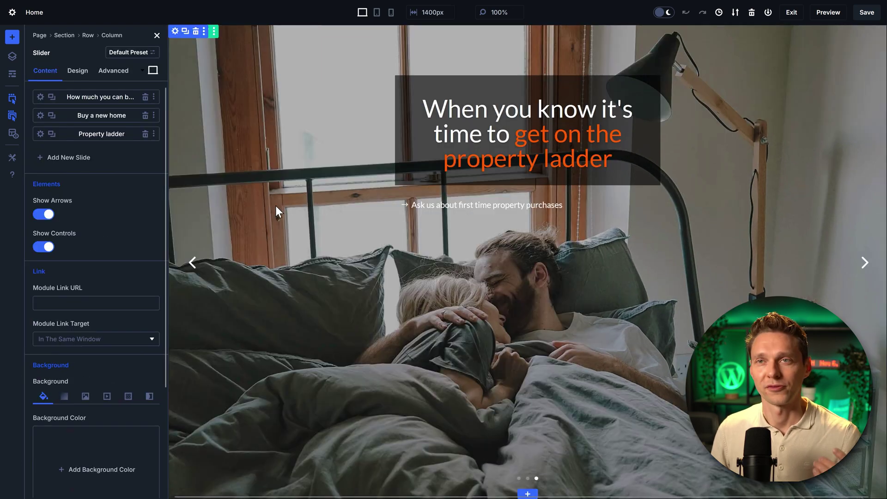
{"action": "left_click_drag", "start_coordinate": [130, 36], "coordinate": [540, 127]}
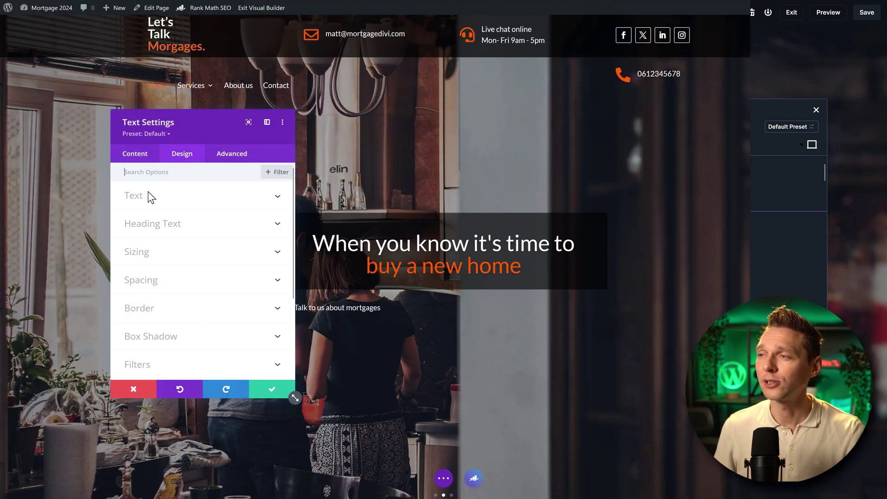
Toggle Text and Heading Text, then expand Sizing to see the 62% width
{"action": "left_click", "coordinate": [197, 205]}
{"action": "left_click", "coordinate": [194, 223]}
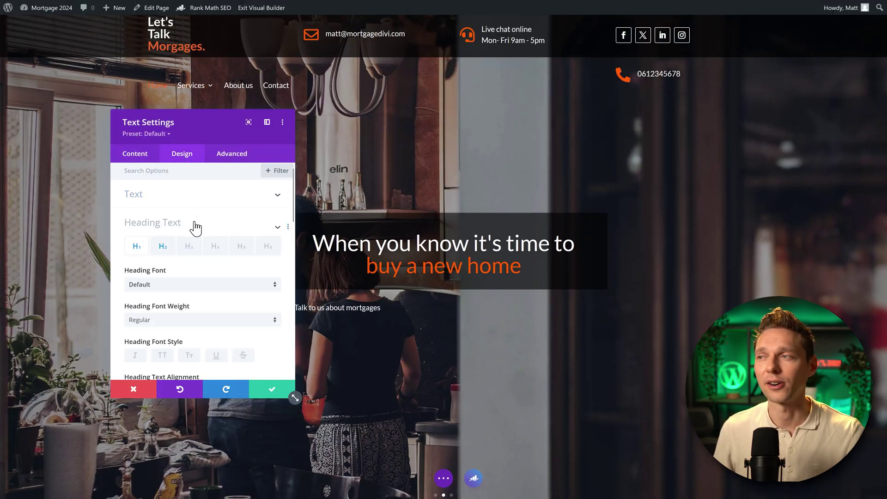
{"action": "left_click", "coordinate": [184, 189]}
{"action": "left_click", "coordinate": [172, 204]}
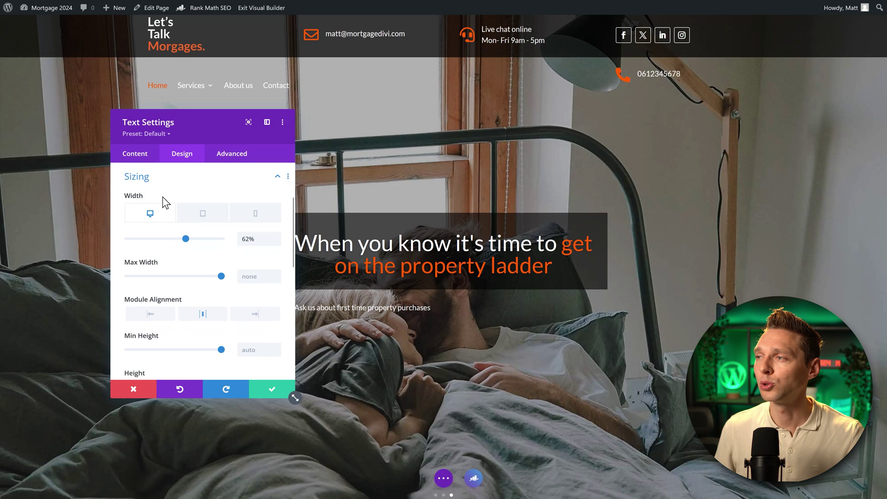
{"action": "left_click", "coordinate": [158, 185]}
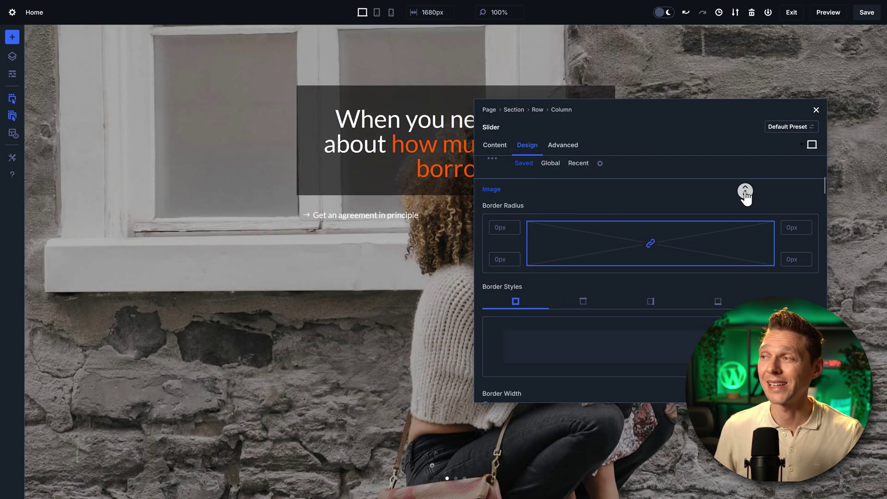
{"action": "scroll", "coordinate": [743, 198], "scroll_direction": "down", "scroll_amount": 3}
{"action": "scroll", "coordinate": [739, 201], "scroll_direction": "down", "scroll_amount": 3}
{"action": "scroll", "coordinate": [739, 204], "scroll_direction": "down", "scroll_amount": 3}
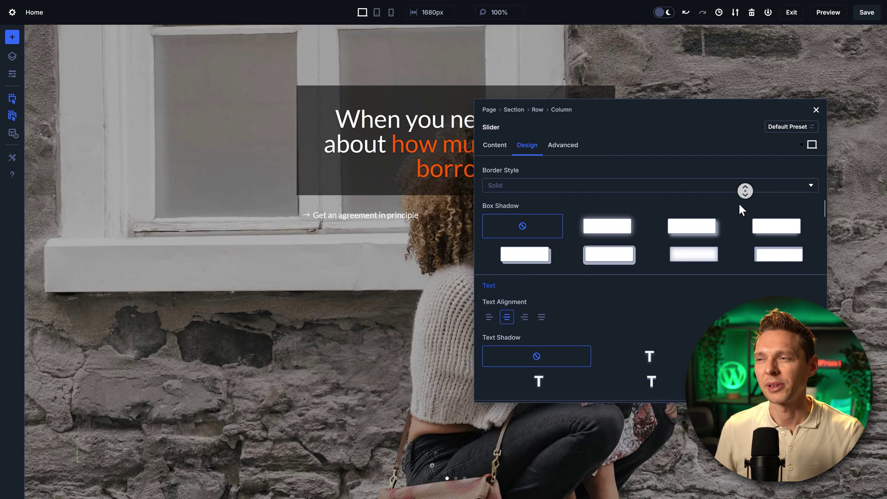
{"action": "scroll", "coordinate": [739, 204], "scroll_direction": "down", "scroll_amount": 2}
{"action": "scroll", "coordinate": [739, 204], "scroll_direction": "down", "scroll_amount": 3}
{"action": "scroll", "coordinate": [739, 203], "scroll_direction": "down", "scroll_amount": 3}
{"action": "scroll", "coordinate": [738, 206], "scroll_direction": "down", "scroll_amount": 2}
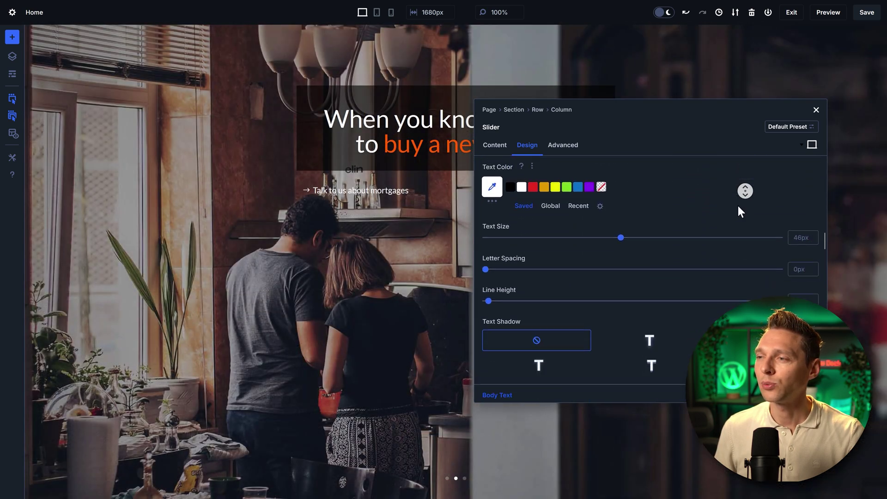
{"action": "scroll", "coordinate": [738, 206], "scroll_direction": "down", "scroll_amount": 2}
{"action": "scroll", "coordinate": [740, 201], "scroll_direction": "down", "scroll_amount": 5}
{"action": "scroll", "coordinate": [742, 194], "scroll_direction": "up", "scroll_amount": 2}
{"action": "type", "text": "1"}
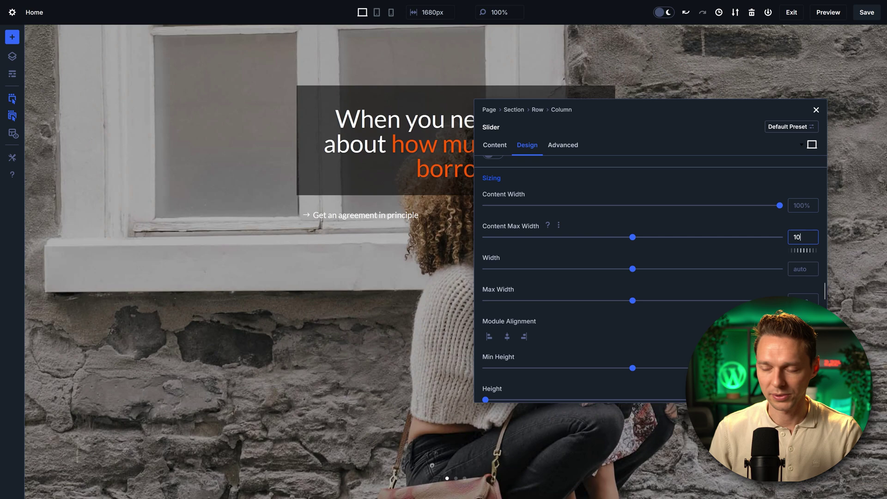
{"action": "type", "text": "0%"}
Set the slider's Width to 100% alongside its Content Max Width
{"action": "left_click", "coordinate": [798, 268]}
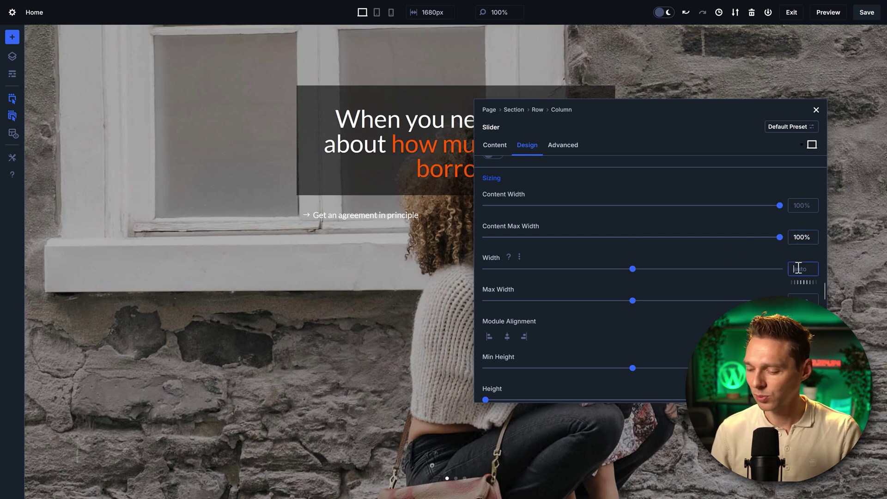
{"action": "type", "text": "100%"}
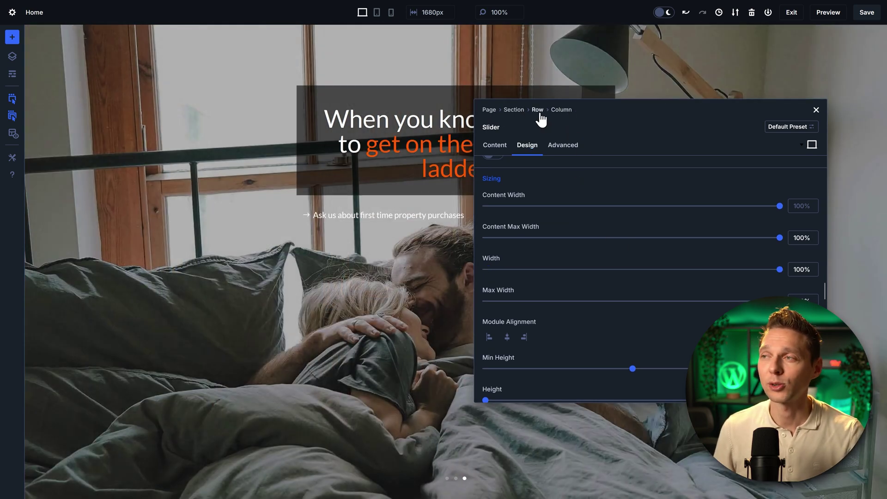
Review the Design sizing of the parent row and then the parent section
{"action": "left_click", "coordinate": [538, 111]}
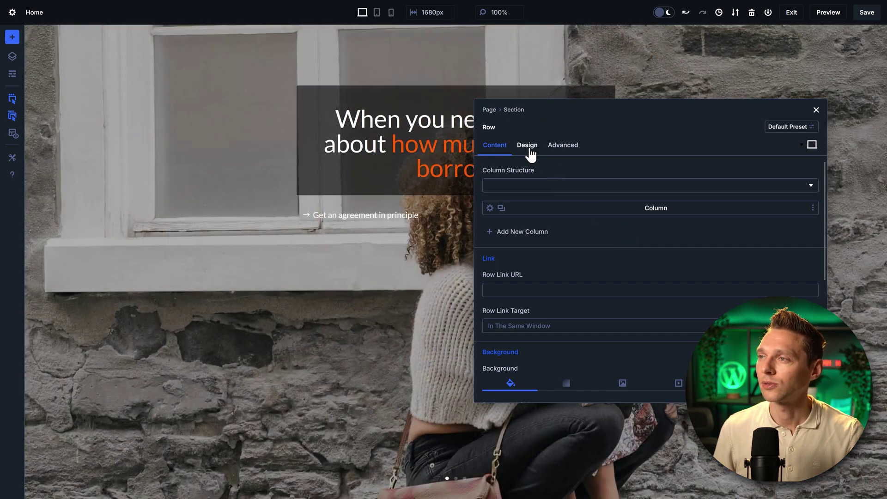
{"action": "left_click", "coordinate": [528, 146]}
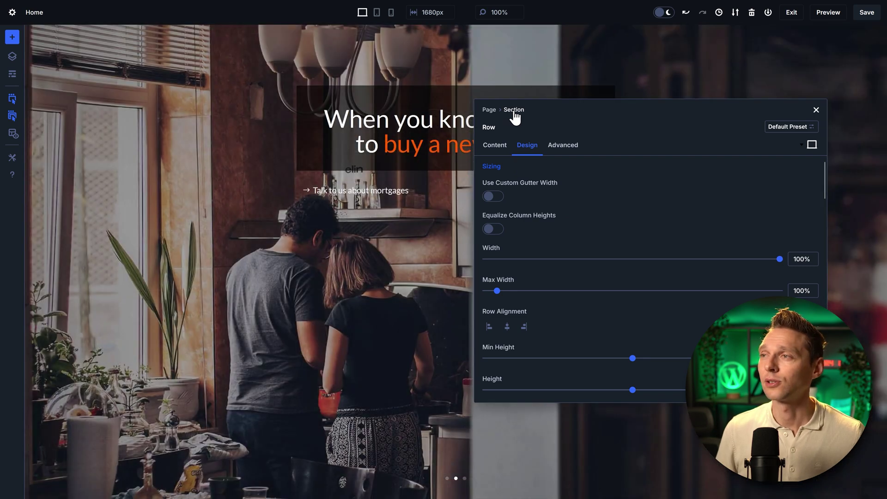
{"action": "left_click", "coordinate": [513, 111]}
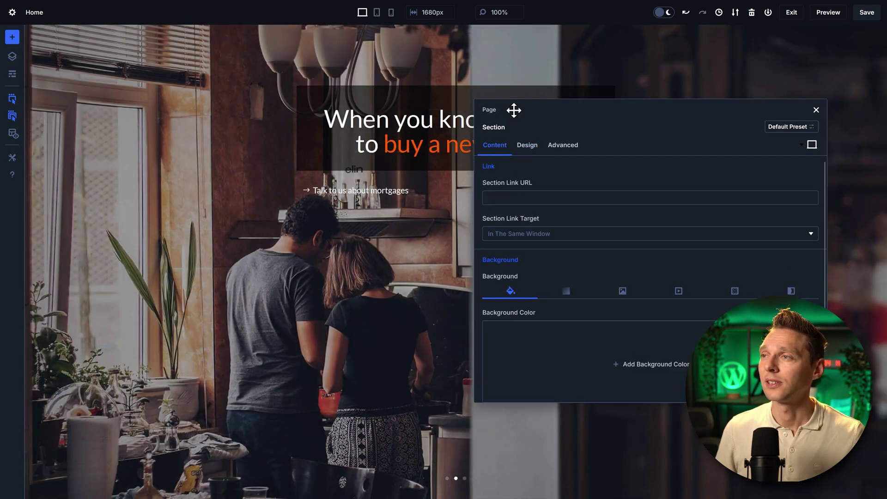
{"action": "left_click", "coordinate": [528, 147]}
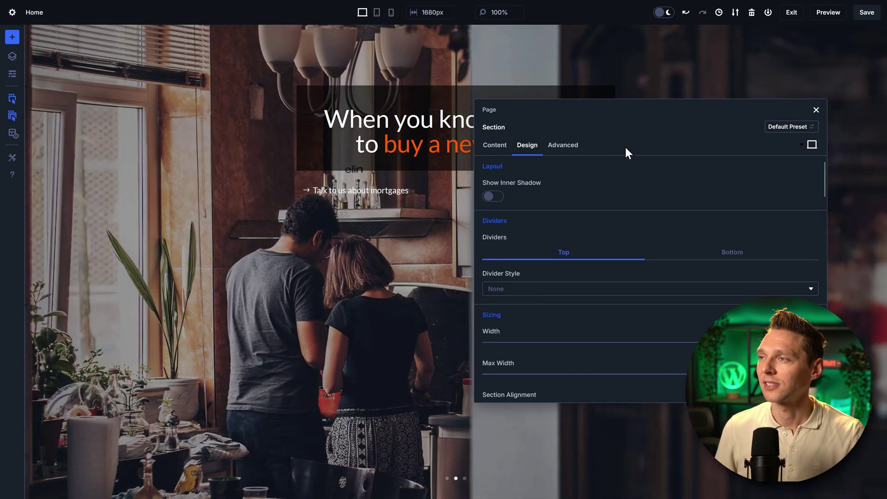
{"action": "scroll", "coordinate": [628, 169], "scroll_direction": "down", "scroll_amount": 2}
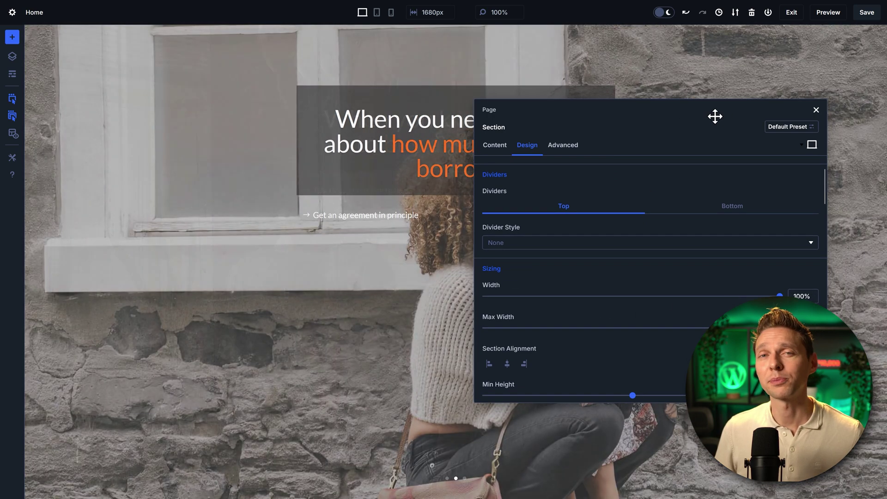
{"action": "mouse_move", "coordinate": [495, 411]}
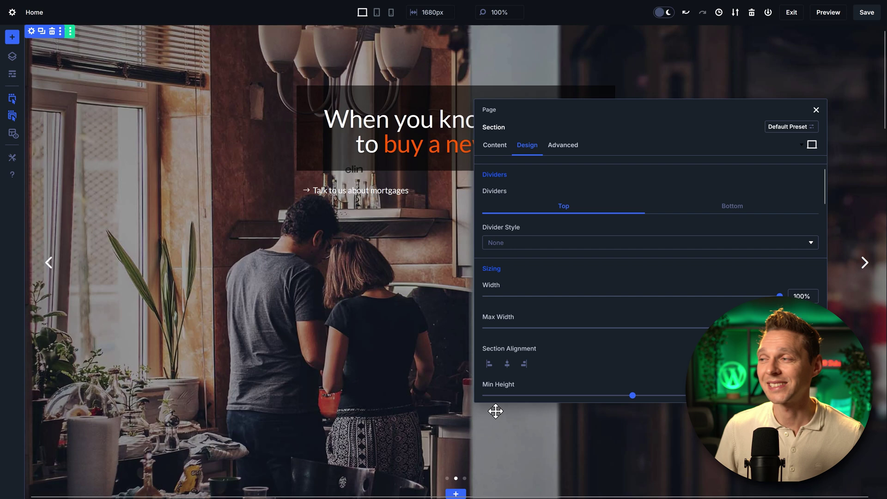
Close the section settings and save the page
{"action": "left_click", "coordinate": [815, 110]}
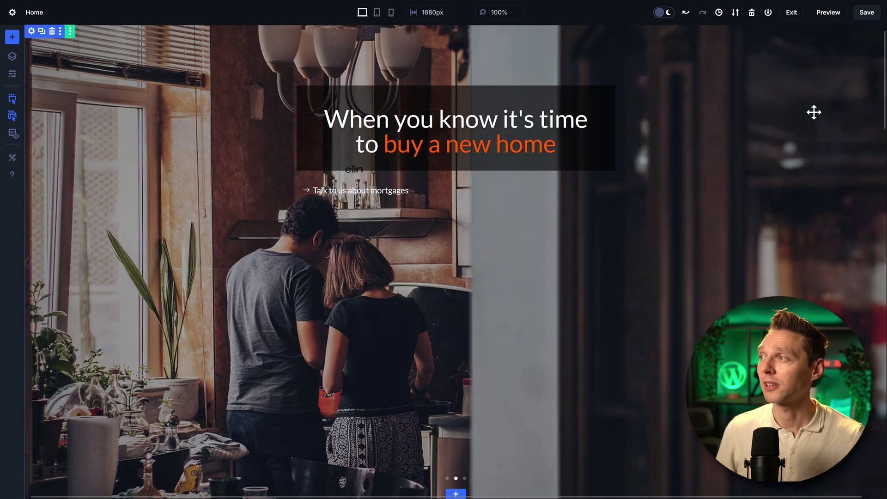
{"action": "left_click", "coordinate": [866, 13]}
{"action": "mouse_move", "coordinate": [634, 189]}
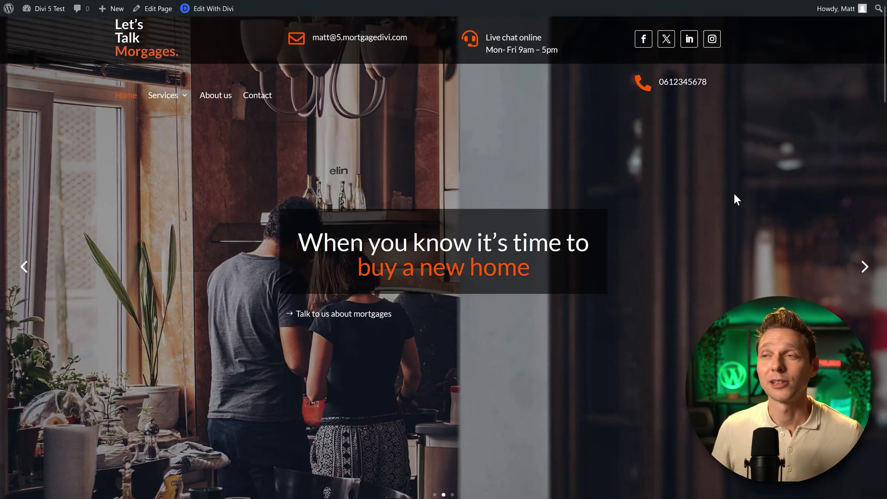
Autoscroll the live homepage down past the hero slider
{"action": "middle_click", "coordinate": [733, 194]}
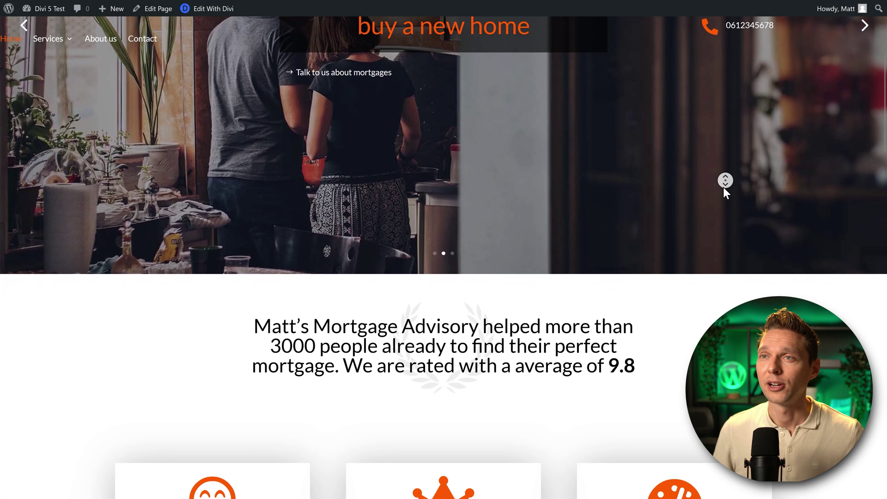
Stop autoscrolling, go to the WordPress Dashboard and open Divi Theme Builder
{"action": "middle_click", "coordinate": [723, 187]}
{"action": "mouse_move", "coordinate": [48, 8]}
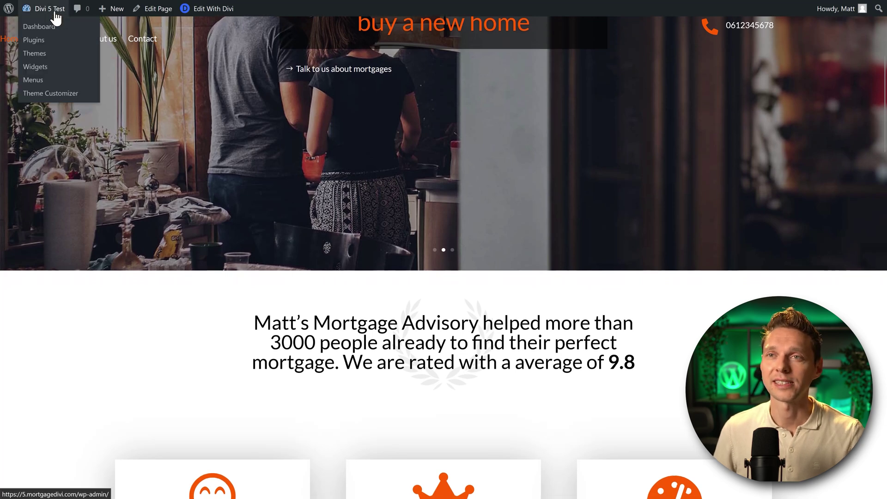
{"action": "left_click", "coordinate": [50, 29]}
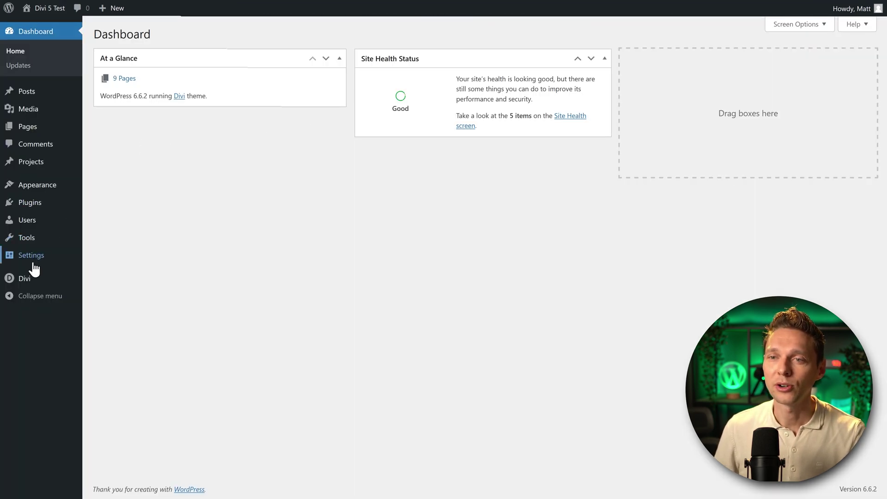
{"action": "mouse_move", "coordinate": [44, 243]}
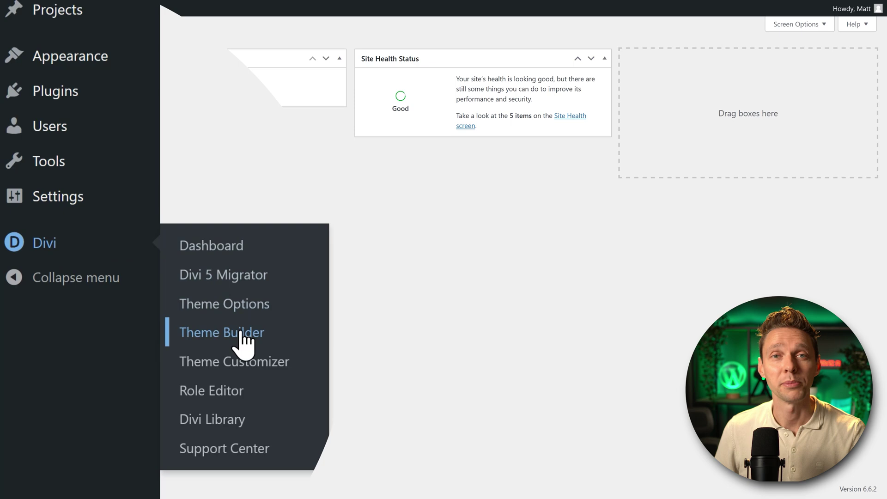
{"action": "left_click", "coordinate": [240, 331]}
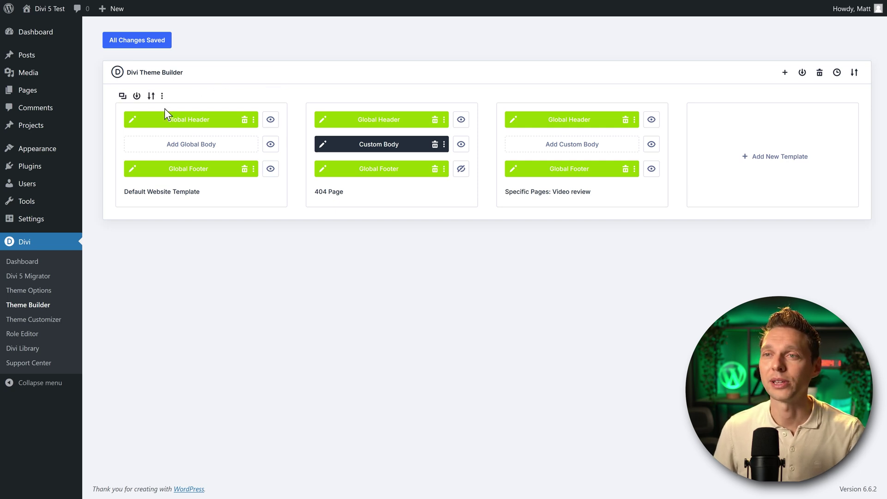
Edit the Global Header and open the Sticky Row's settings via Wireframe View
{"action": "left_click", "coordinate": [133, 121]}
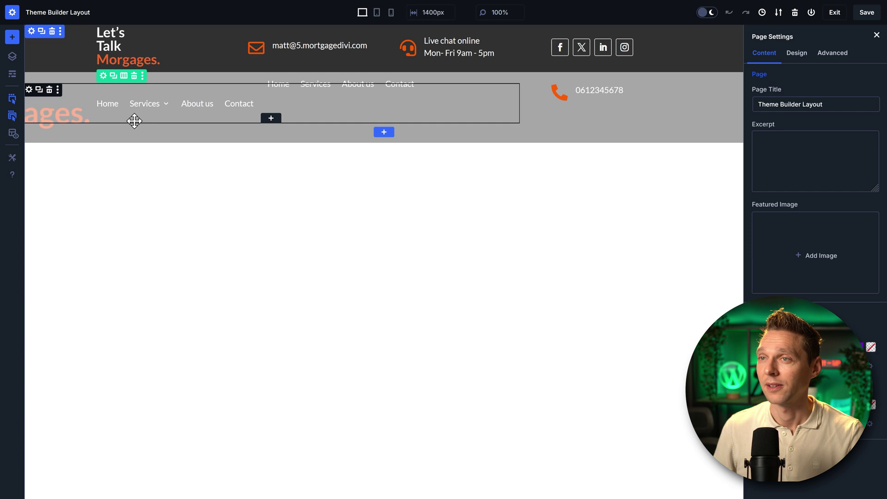
{"action": "left_click", "coordinate": [13, 78]}
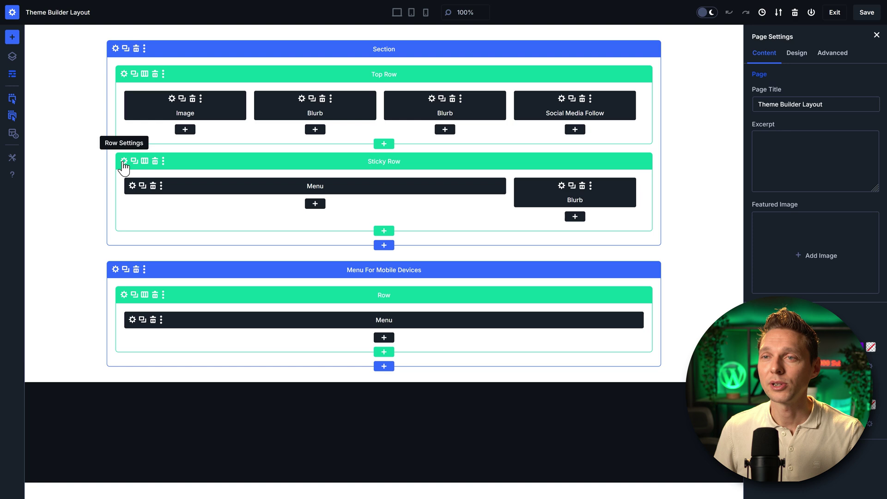
{"action": "left_click", "coordinate": [124, 163]}
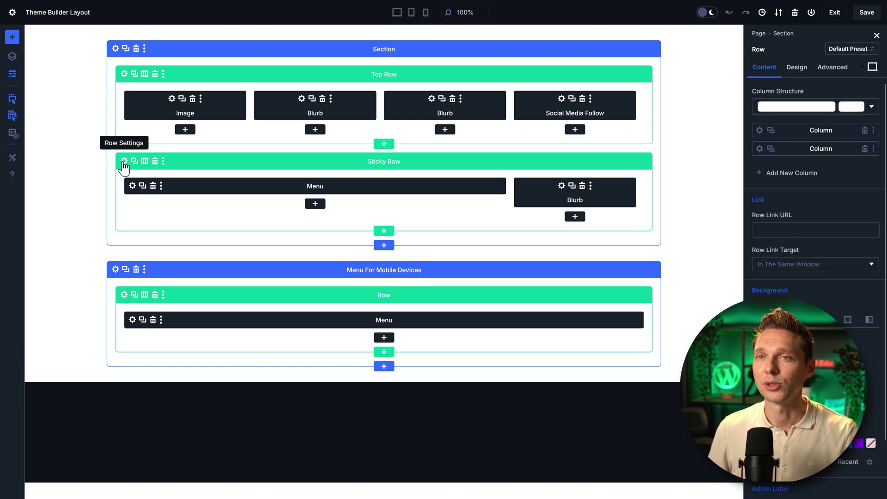
{"action": "left_click", "coordinate": [12, 74]}
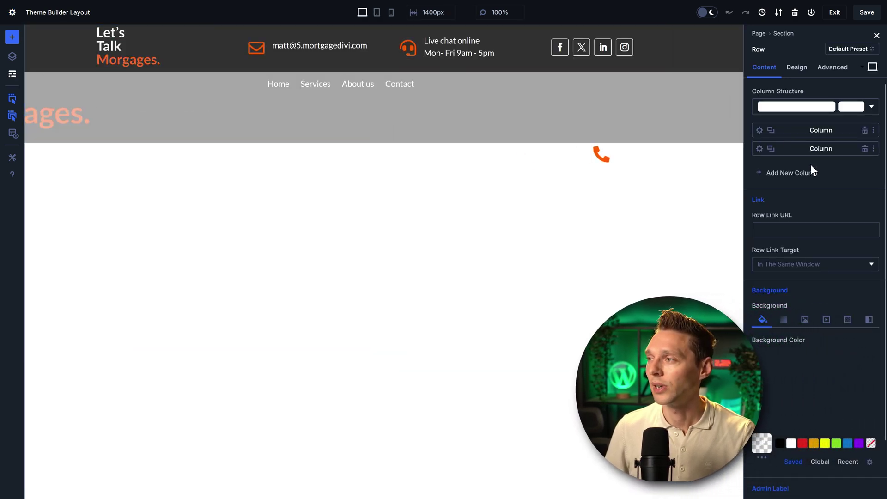
{"action": "scroll", "coordinate": [839, 192], "scroll_direction": "down", "scroll_amount": 1}
{"action": "scroll", "coordinate": [839, 208], "scroll_direction": "down", "scroll_amount": 2}
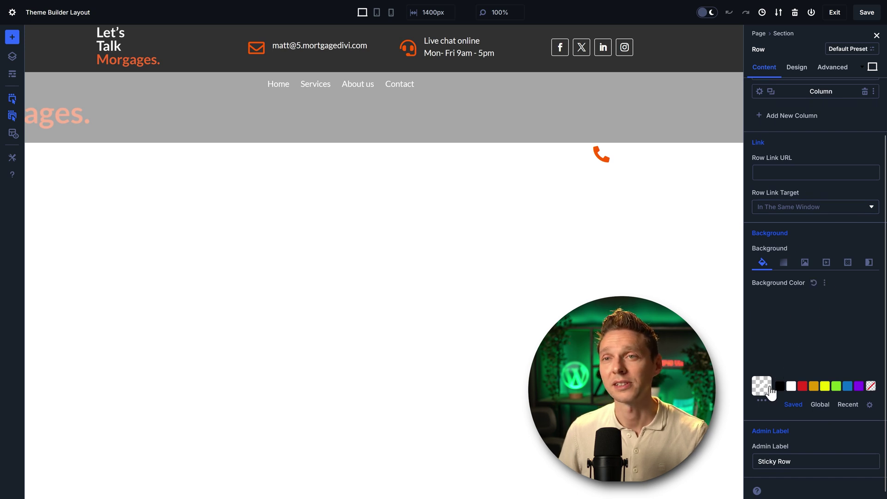
{"action": "mouse_move", "coordinate": [808, 331]}
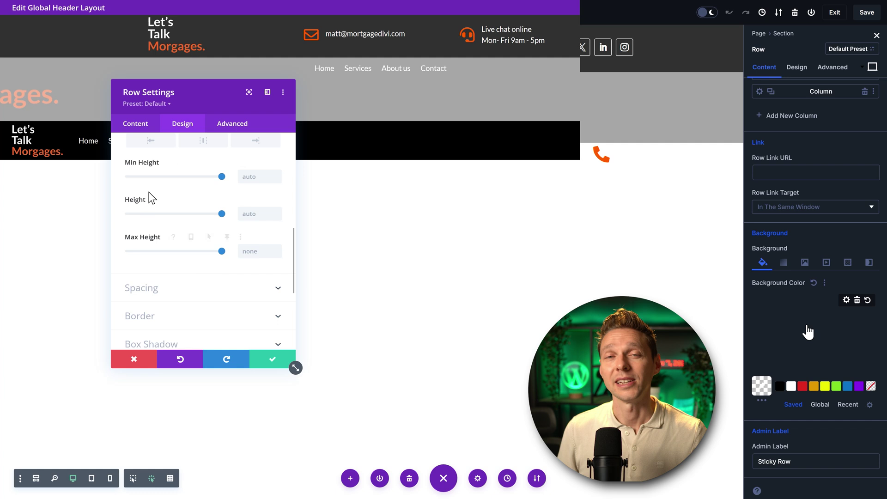
Enable sticky-state values for Min Height, Height and Max Height and show the Sticky tab
{"action": "left_click", "coordinate": [209, 162]}
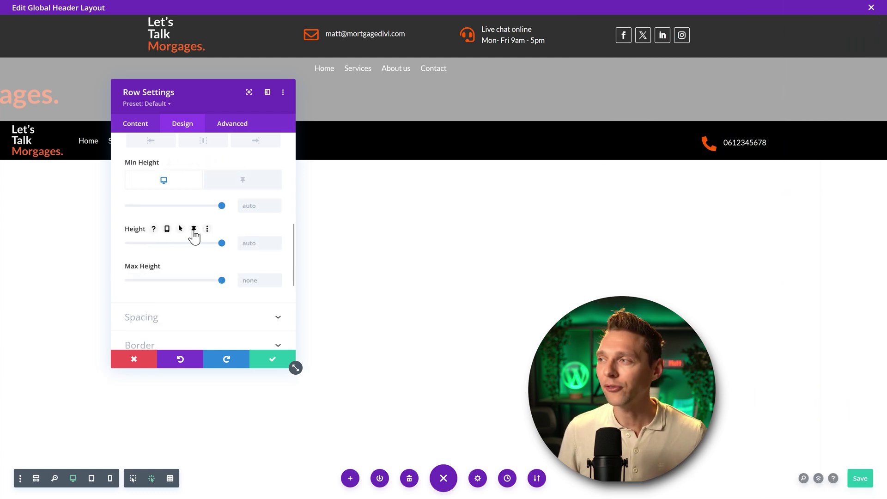
{"action": "left_click", "coordinate": [194, 230]}
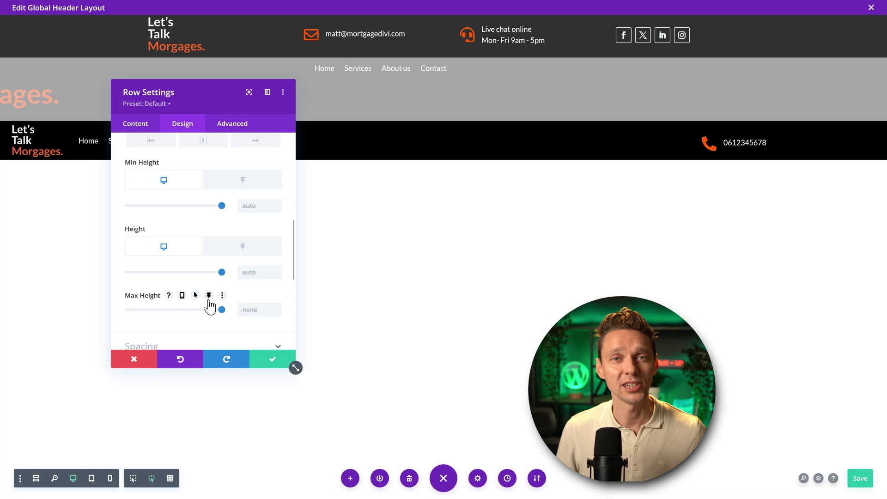
{"action": "left_click", "coordinate": [209, 296]}
{"action": "left_click", "coordinate": [232, 249]}
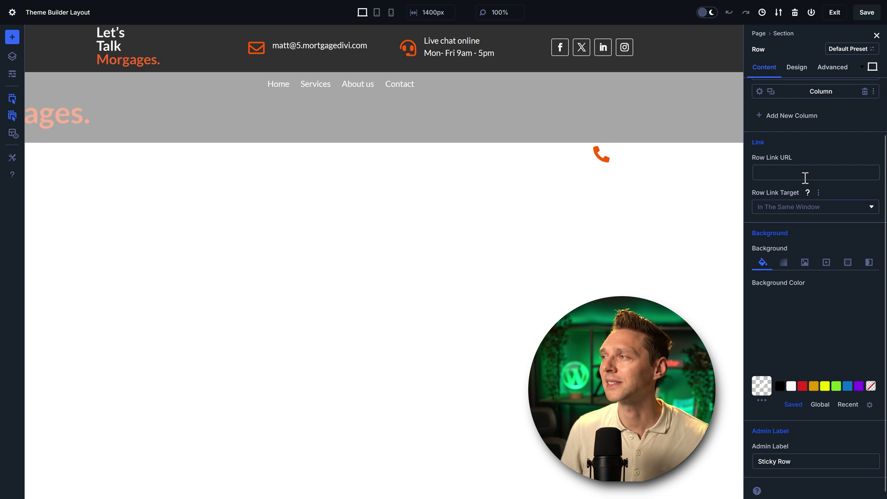
Switch to the Sticky state and give the row background rgba(0,0,0,0.68)
{"action": "left_click", "coordinate": [875, 68]}
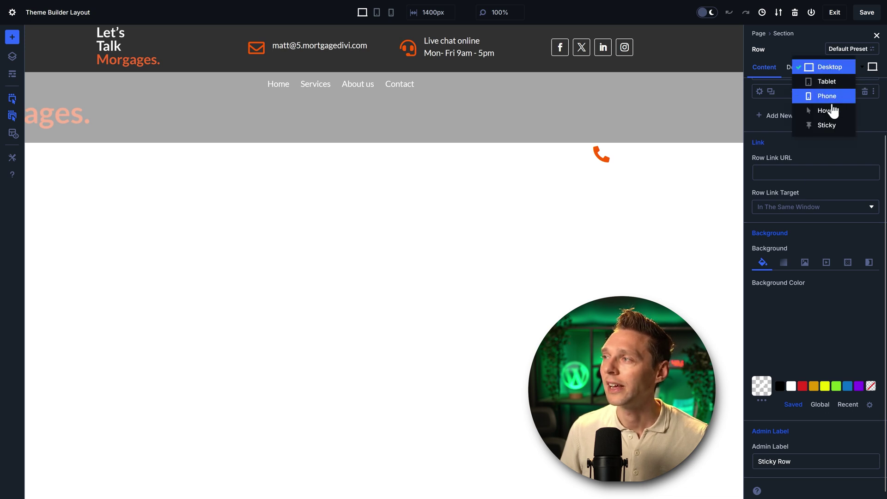
{"action": "left_click", "coordinate": [830, 126]}
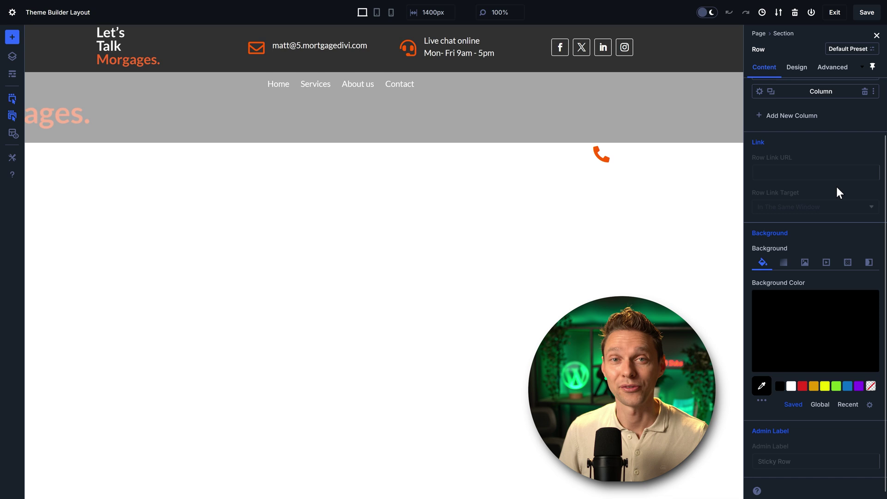
{"action": "left_click", "coordinate": [849, 327]}
{"action": "left_click_drag", "start_coordinate": [868, 303], "coordinate": [868, 314]}
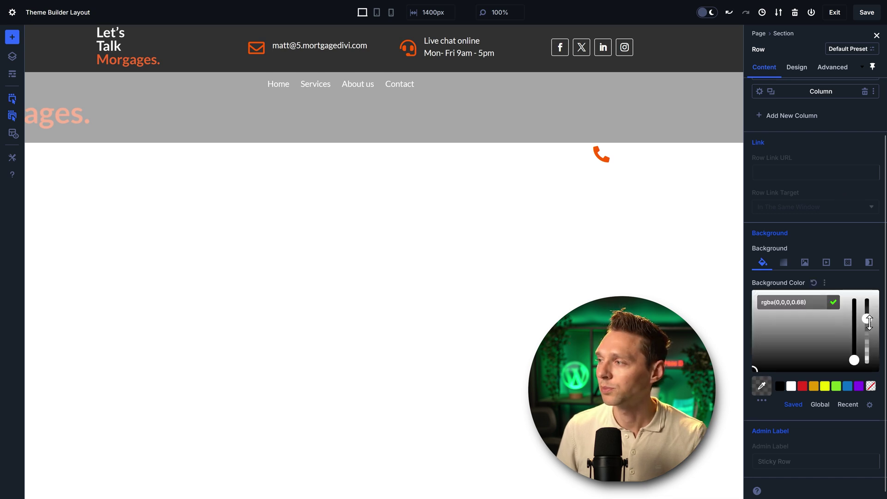
{"action": "left_click", "coordinate": [833, 302]}
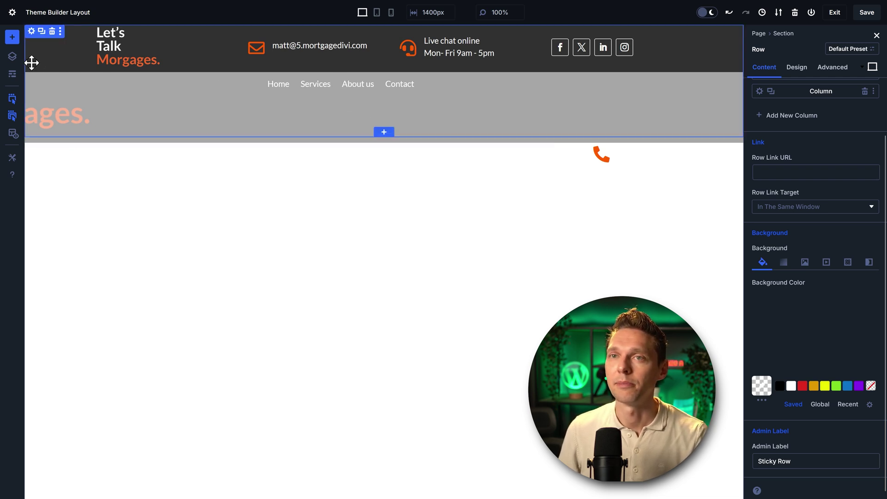
Select the Menu module from Layers and try its Sticky state, which is unsupported
{"action": "left_click", "coordinate": [12, 57]}
{"action": "left_click", "coordinate": [75, 140]}
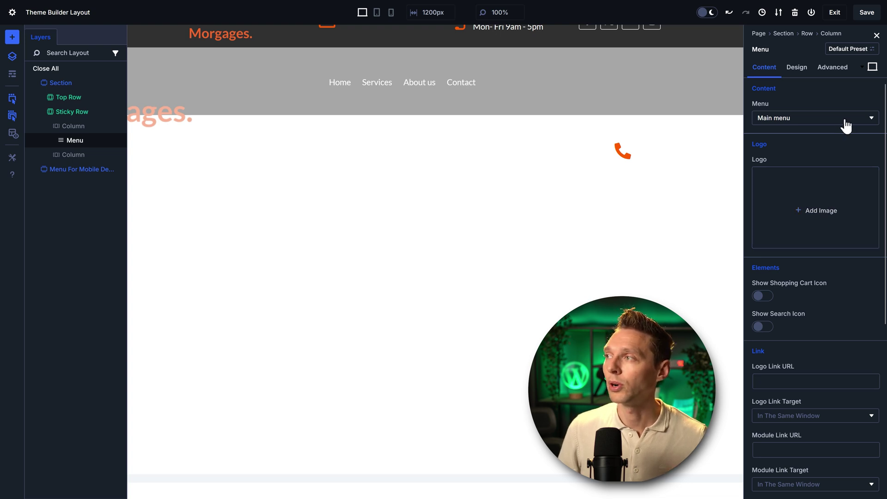
{"action": "left_click", "coordinate": [873, 68]}
{"action": "left_click", "coordinate": [828, 125]}
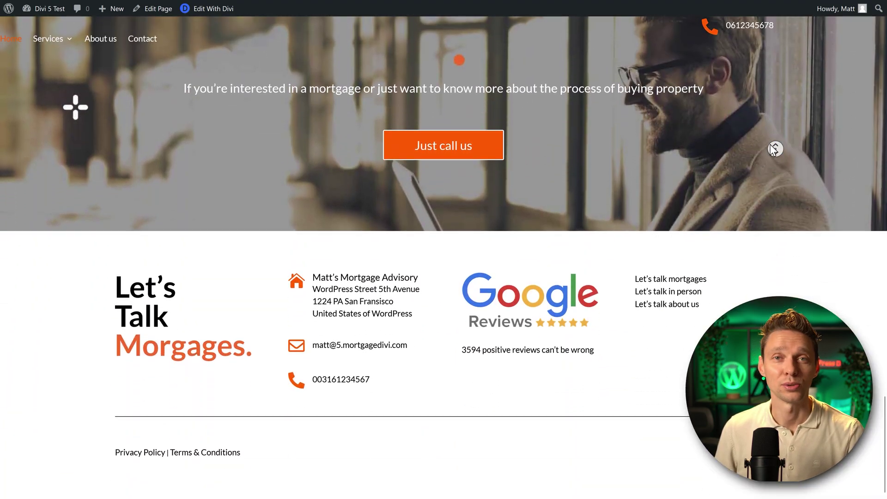
Navigate via Services > My first home to Benefits for first-time homebuyers and scroll through it
{"action": "middle_click", "coordinate": [731, 151]}
{"action": "mouse_move", "coordinate": [52, 39]}
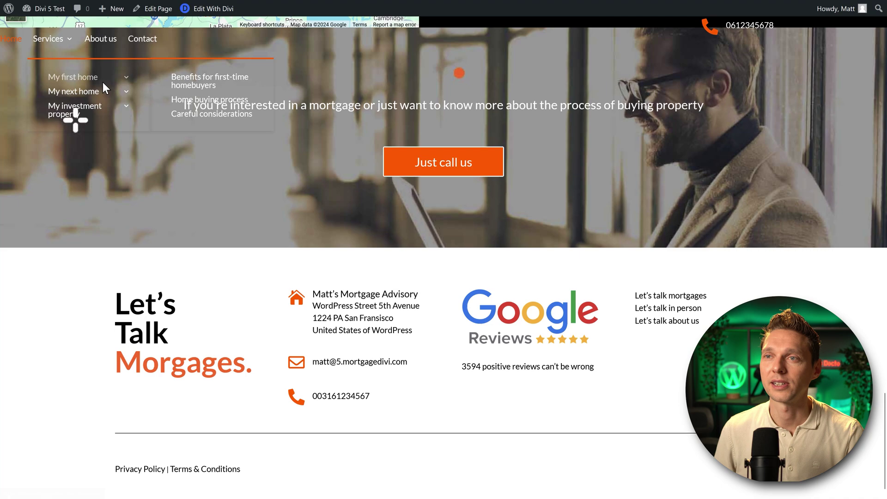
{"action": "left_click", "coordinate": [193, 86]}
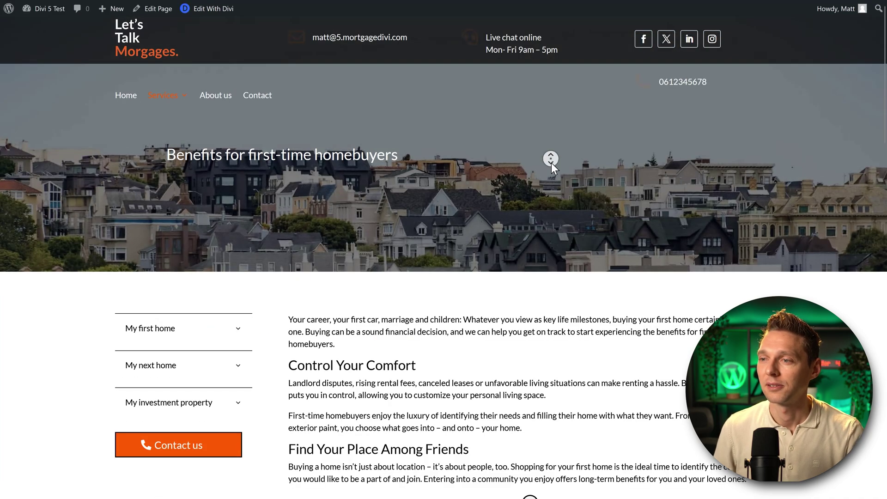
{"action": "middle_click", "coordinate": [551, 159]}
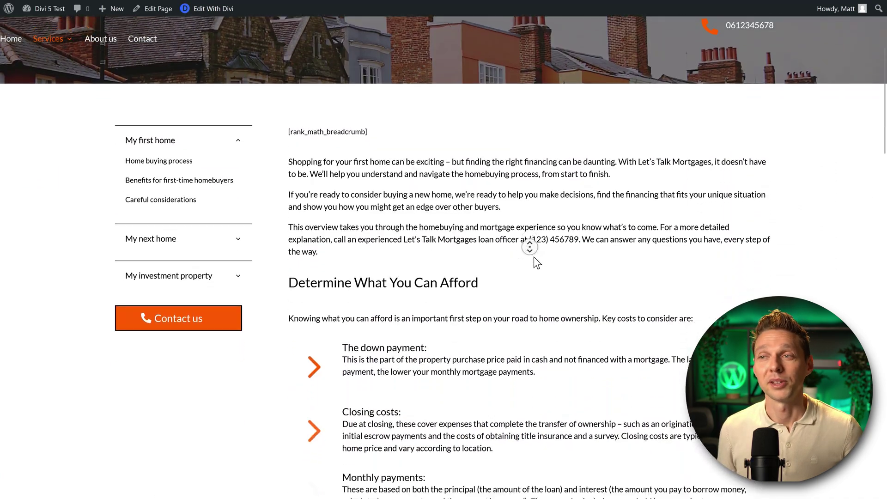
{"action": "middle_click", "coordinate": [530, 248]}
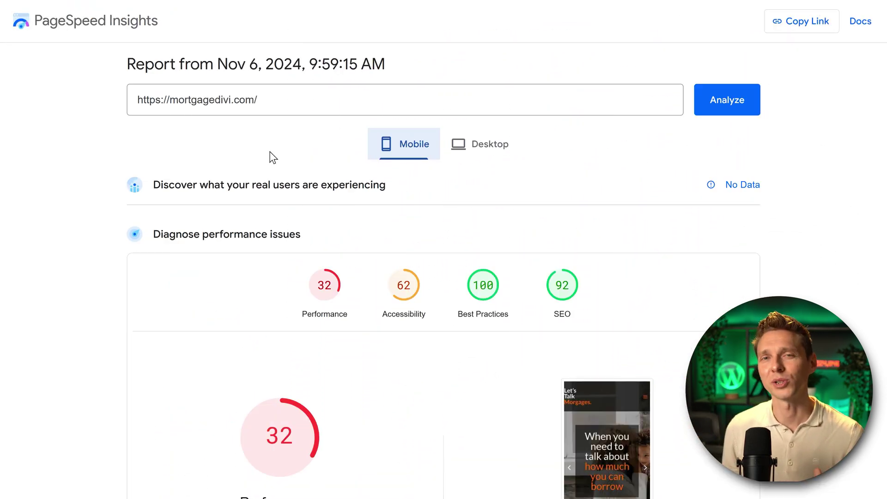
Check the mortgagedivi.com desktop scores, then switch to the 5.mortgagedivi.com report tab
{"action": "left_click", "coordinate": [513, 154]}
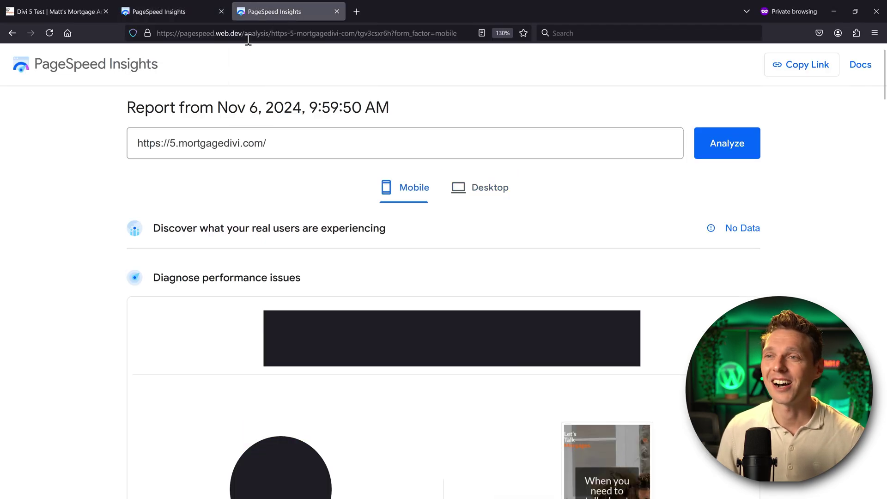
{"action": "left_click", "coordinate": [290, 13]}
{"action": "left_click_drag", "start_coordinate": [161, 98], "coordinate": [285, 98]}
{"action": "left_click", "coordinate": [285, 98]}
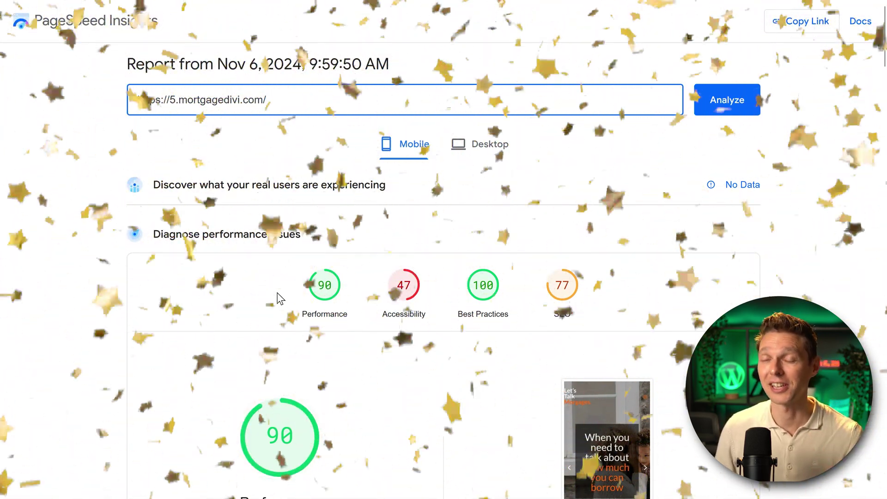
Check the 5.mortgagedivi.com desktop scores and return to its mobile report showing 90 performance
{"action": "left_click", "coordinate": [479, 146]}
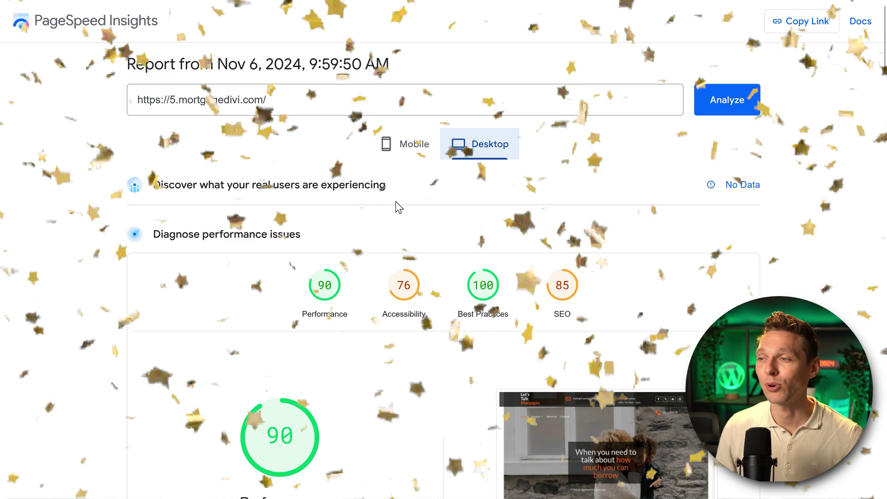
{"action": "left_click", "coordinate": [407, 150]}
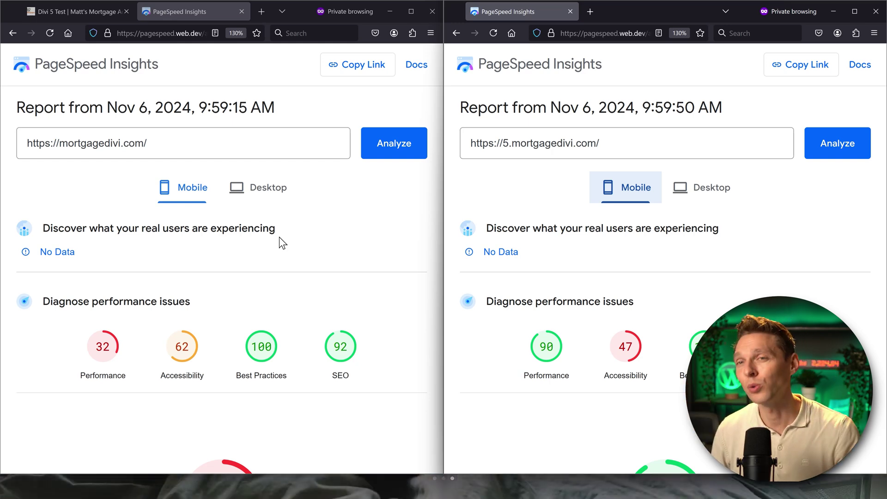
{"action": "left_click", "coordinate": [263, 189]}
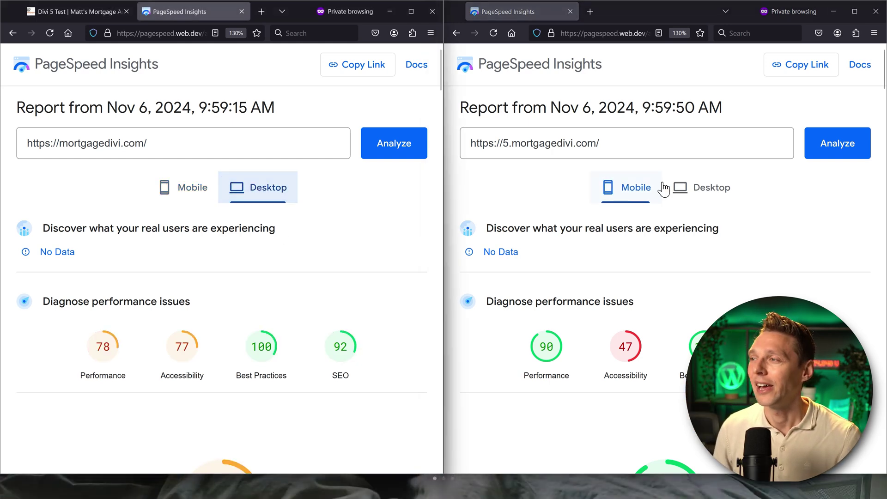
{"action": "left_click", "coordinate": [693, 189]}
{"action": "left_click", "coordinate": [623, 189]}
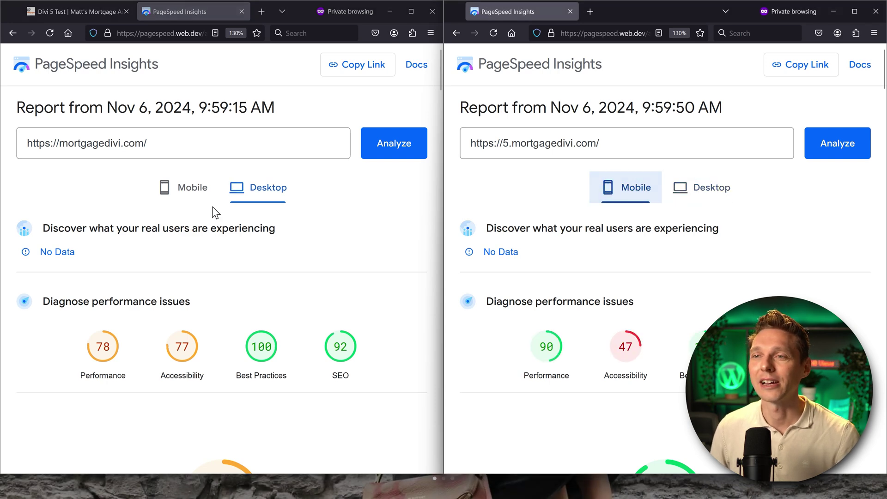
{"action": "left_click", "coordinate": [184, 188]}
{"action": "left_click", "coordinate": [693, 189]}
{"action": "left_click", "coordinate": [624, 189]}
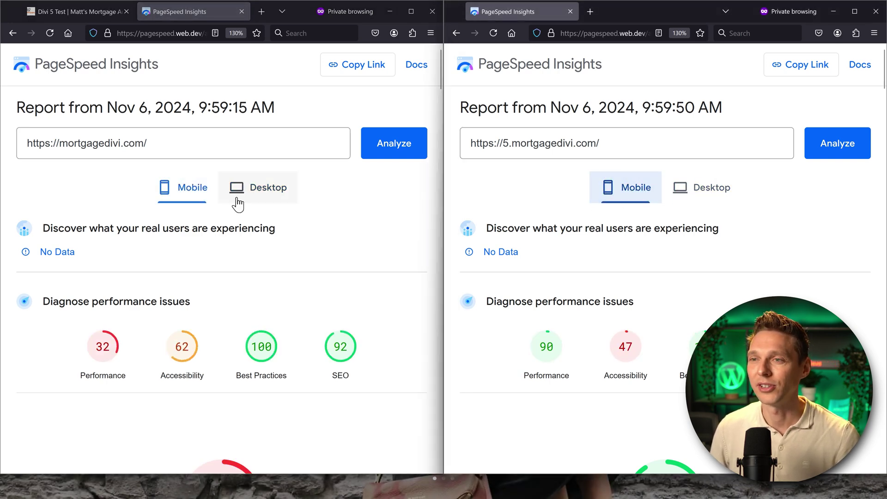
{"action": "left_click", "coordinate": [184, 188]}
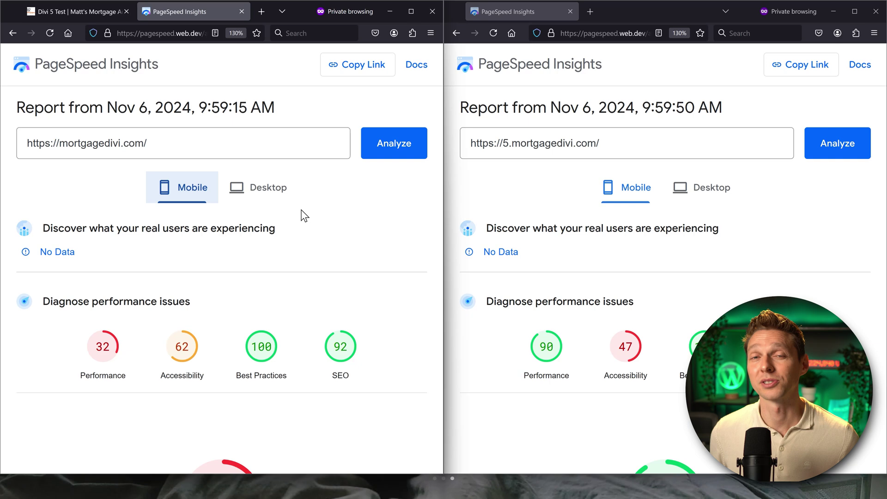
{"action": "left_click", "coordinate": [495, 149]}
{"action": "double_click", "coordinate": [504, 144]}
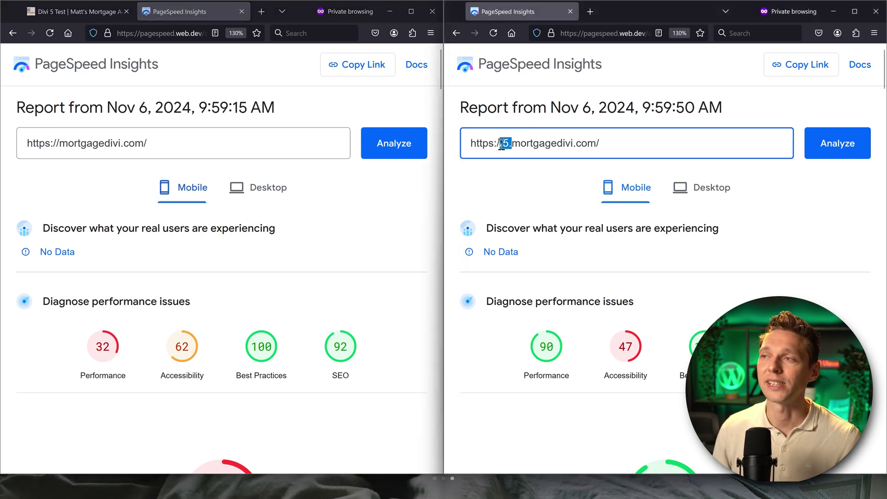
{"action": "left_click", "coordinate": [700, 188]}
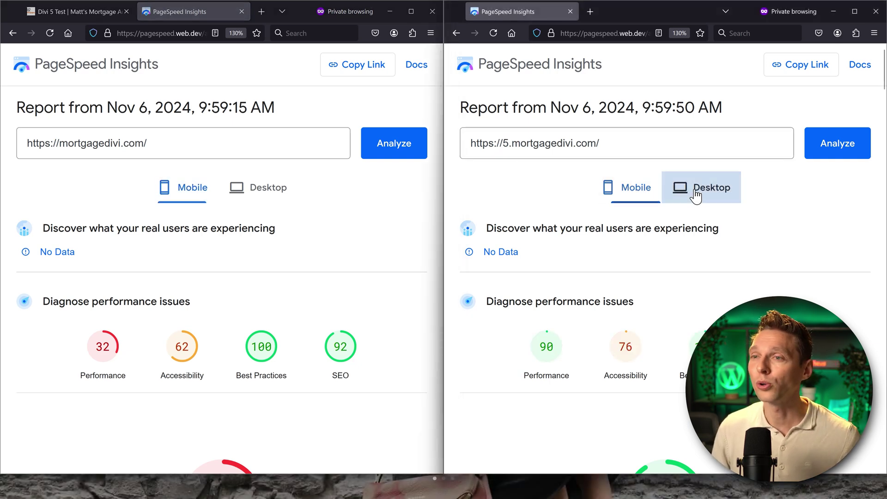
{"action": "left_click", "coordinate": [256, 203]}
{"action": "left_click", "coordinate": [183, 199]}
{"action": "left_click", "coordinate": [624, 188]}
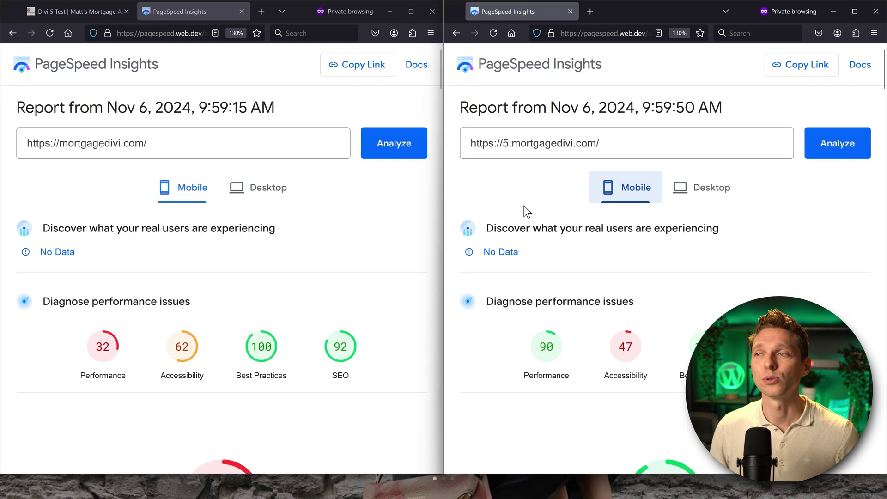
{"action": "left_click_drag", "start_coordinate": [624, 146], "coordinate": [494, 146]}
{"action": "left_click", "coordinate": [258, 189]}
{"action": "left_click", "coordinate": [164, 188]}
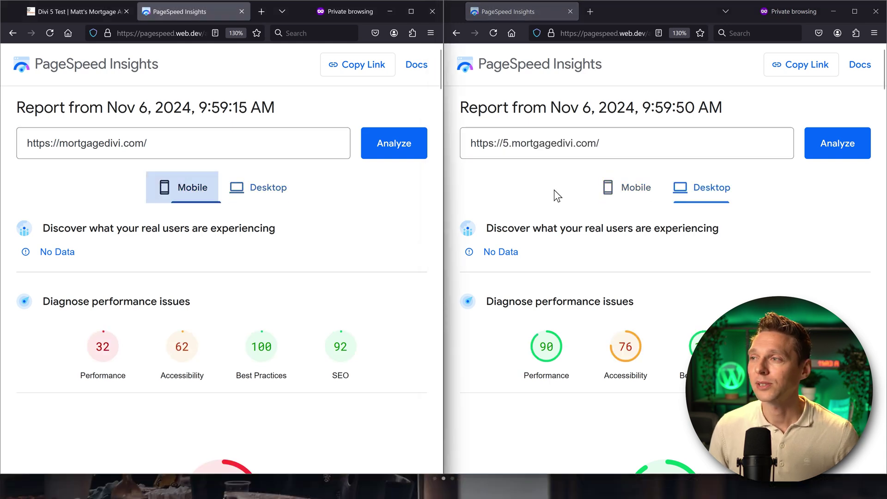
{"action": "left_click", "coordinate": [624, 189]}
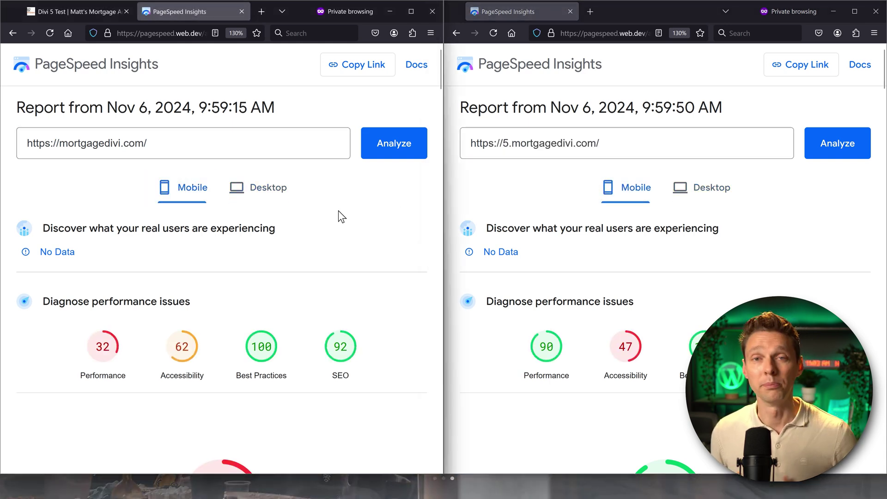